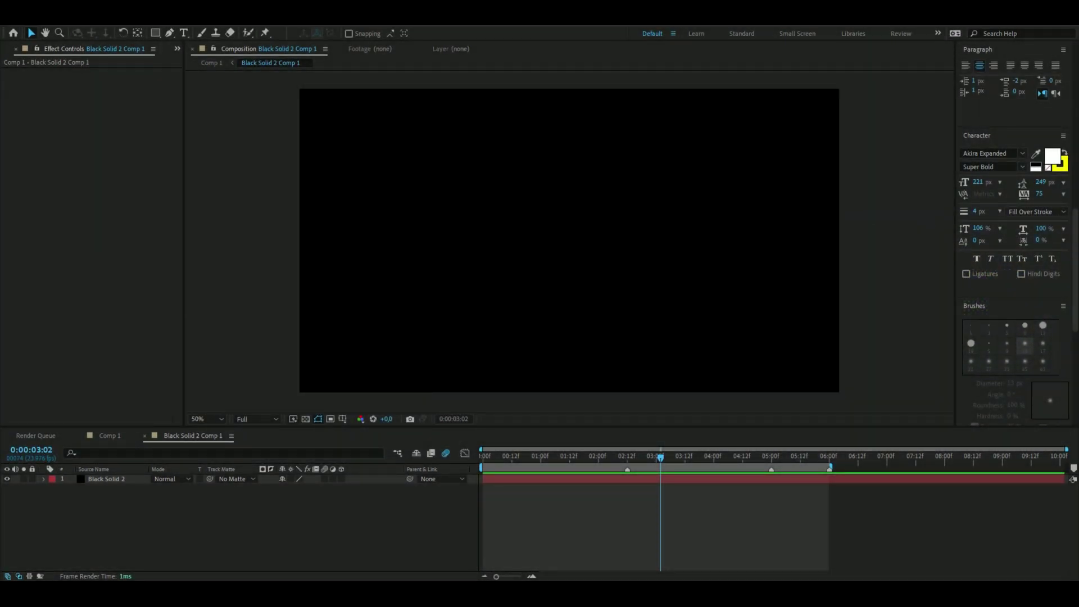
# Switch to the Horizontal Type Tool with Ctrl+T.
pyautogui.hotkey('ctrl', 't')
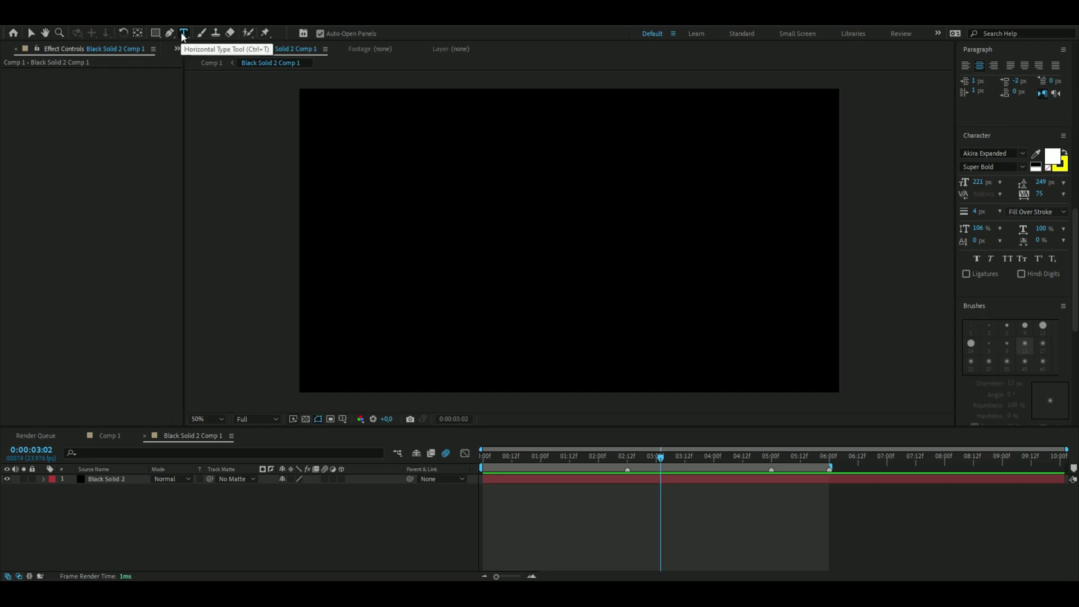
# Add a TEXT type layer, hide it, and select the Black Solid 2 layer.
pyautogui.click(458, 254)
pyautogui.write('TEXT')
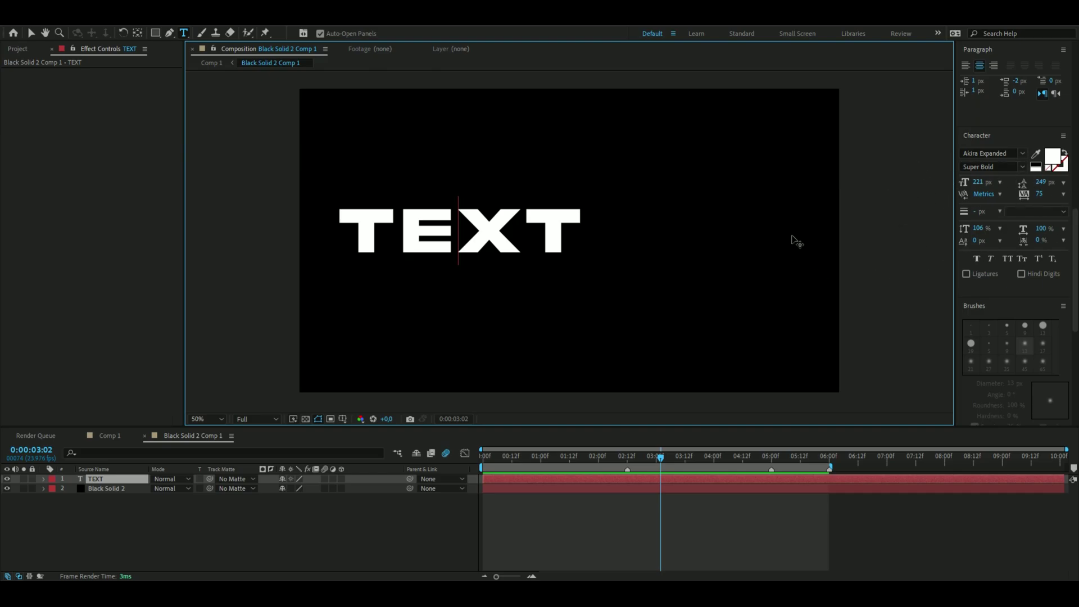
pyautogui.click(7, 479)
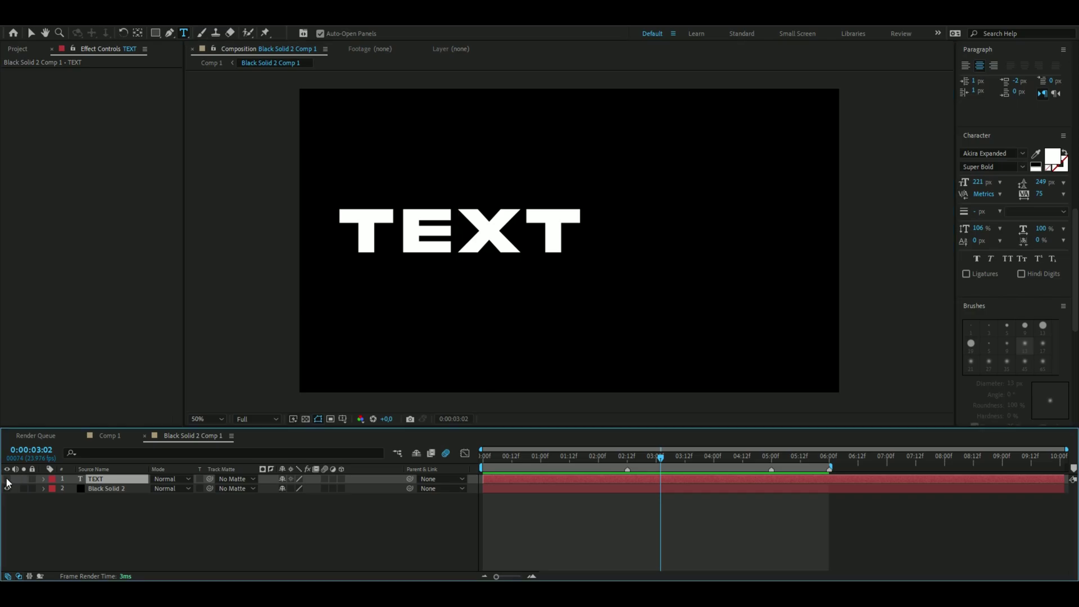
pyautogui.click(108, 489)
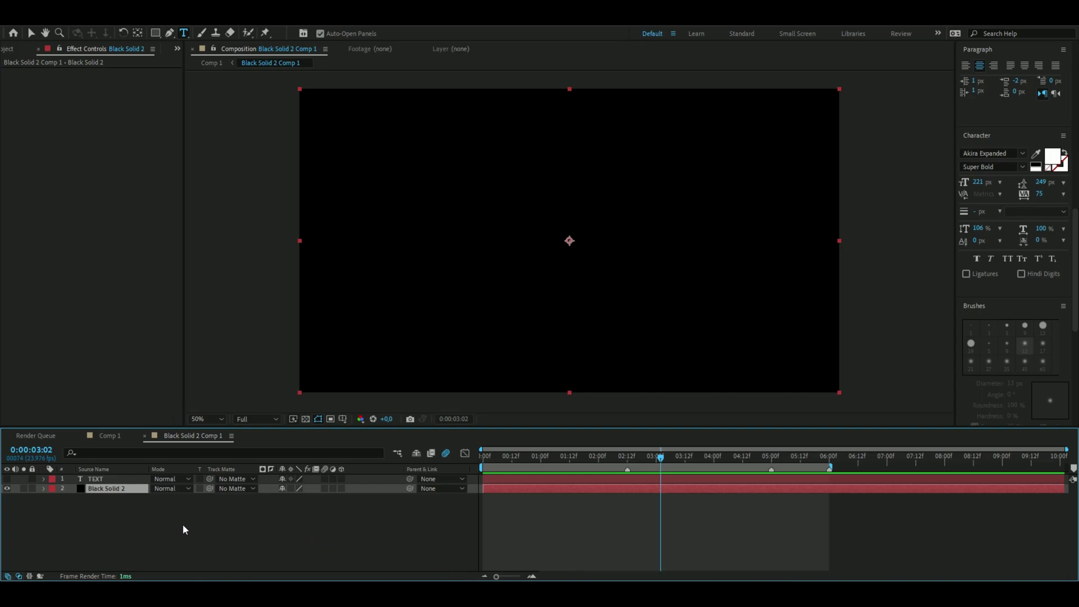
# Rename the black solid to 'solid' and apply the Element effect to it.
pyautogui.press('Return')
pyautogui.write('solid')
pyautogui.press('Return')
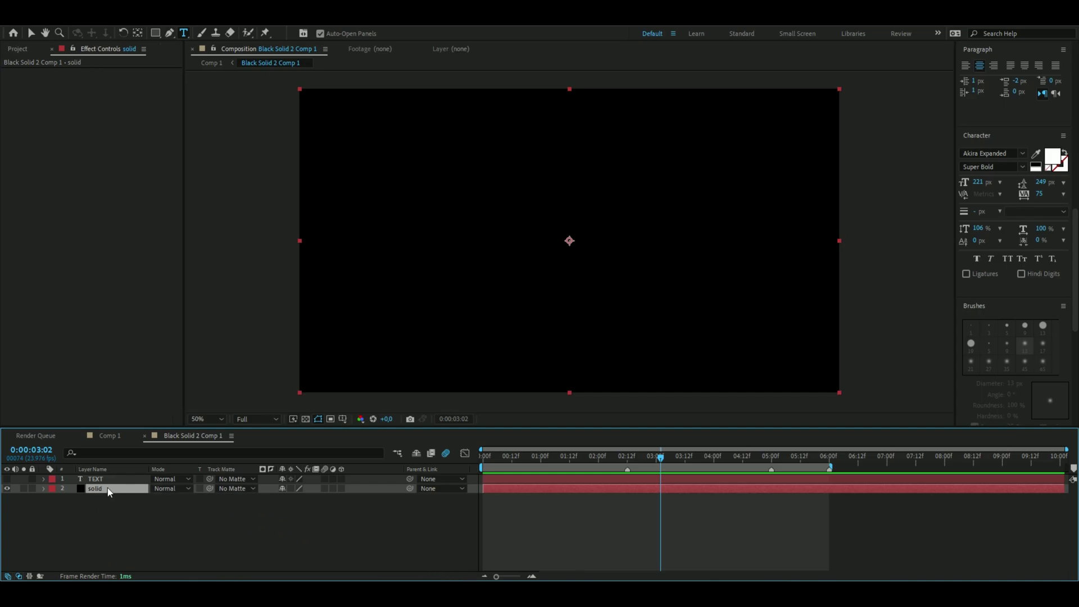
pyautogui.hotkey('ctrl', 'space')
pyautogui.write('element')
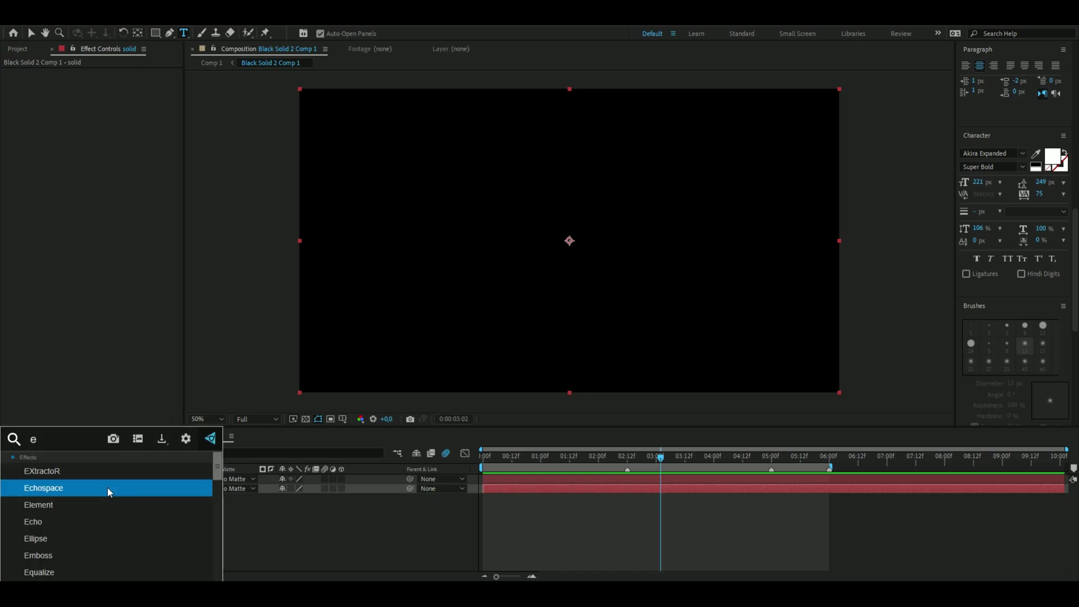
pyautogui.press('Return')
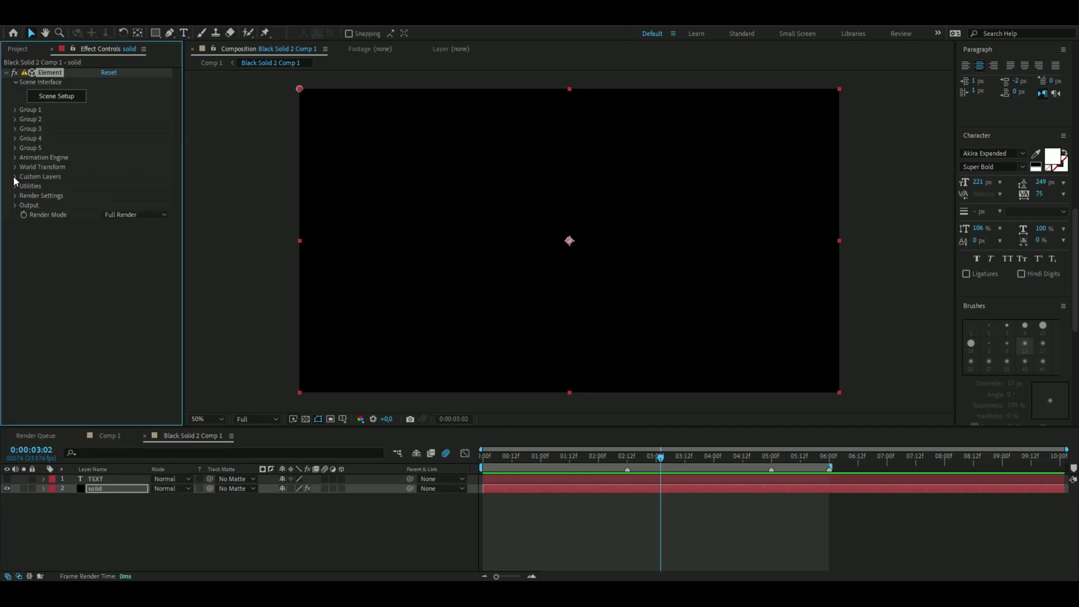
# Set Element's Custom Text Path Layer 1 to TEXT and open Scene Setup.
pyautogui.click(15, 176)
pyautogui.click(25, 186)
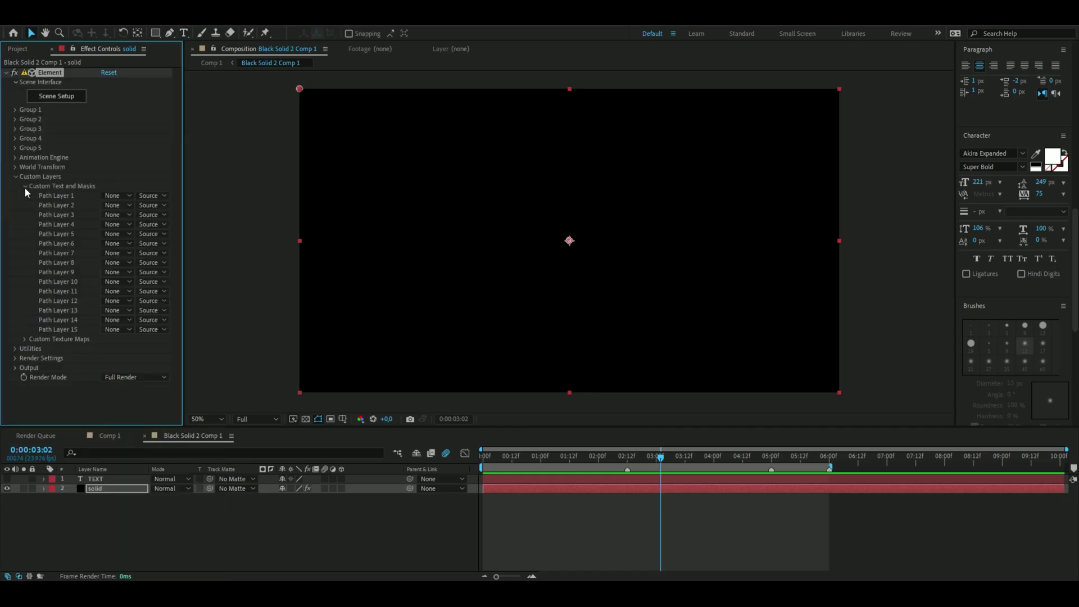
pyautogui.click(113, 196)
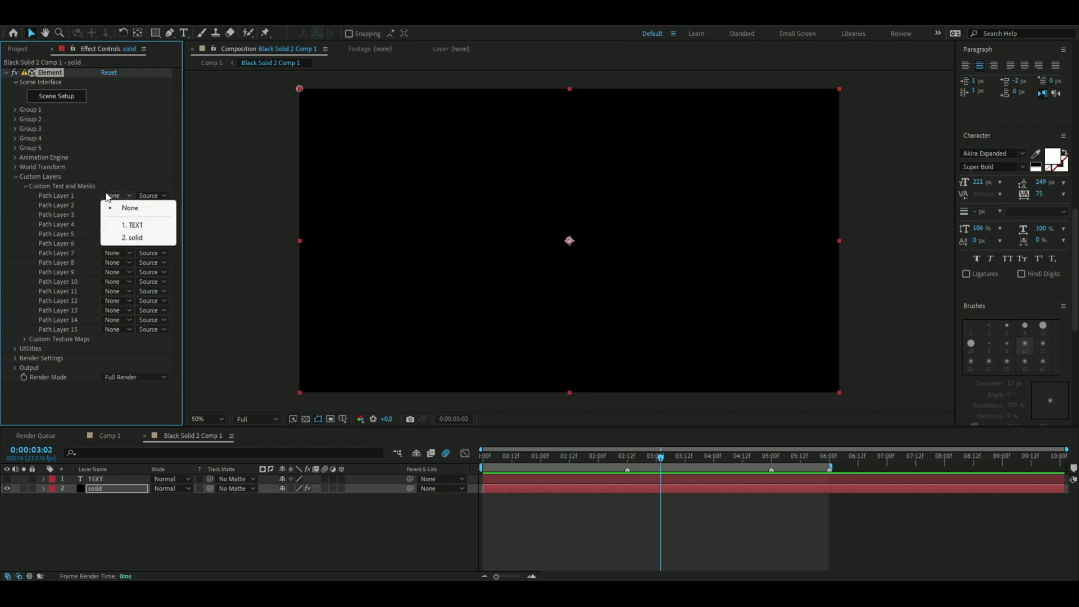
pyautogui.click(144, 227)
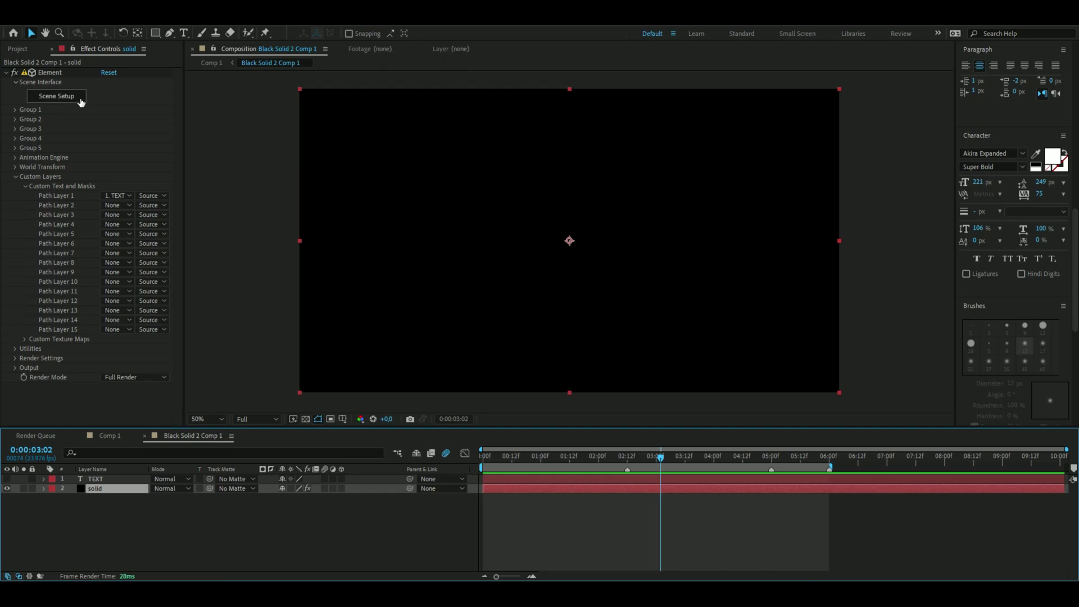
pyautogui.click(56, 97)
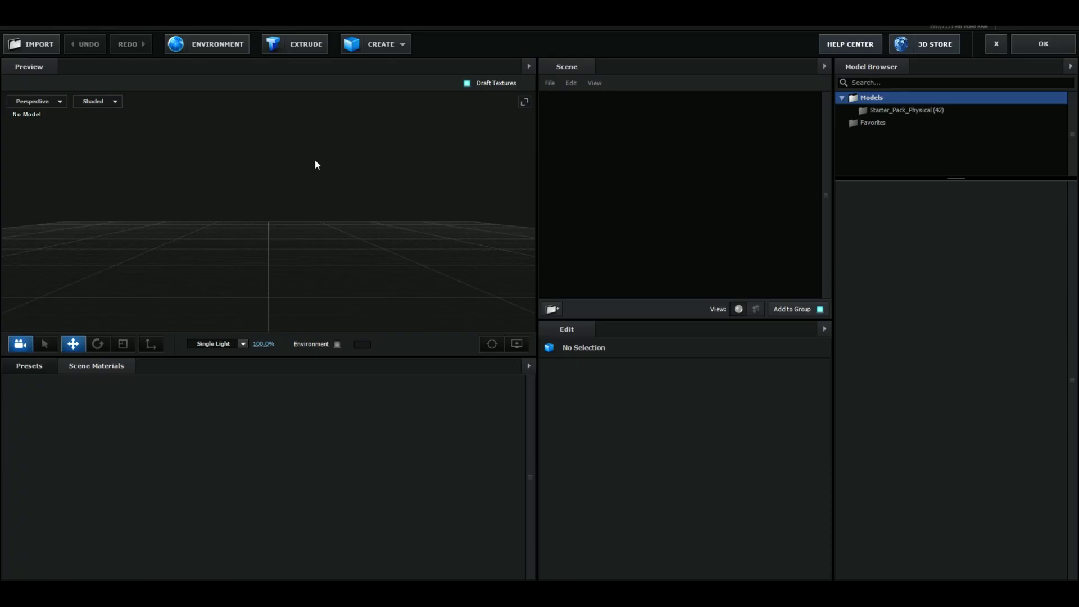
# Extrude the TEXT path into 3D letters with a Bevel Scale of 10.
pyautogui.click(310, 47)
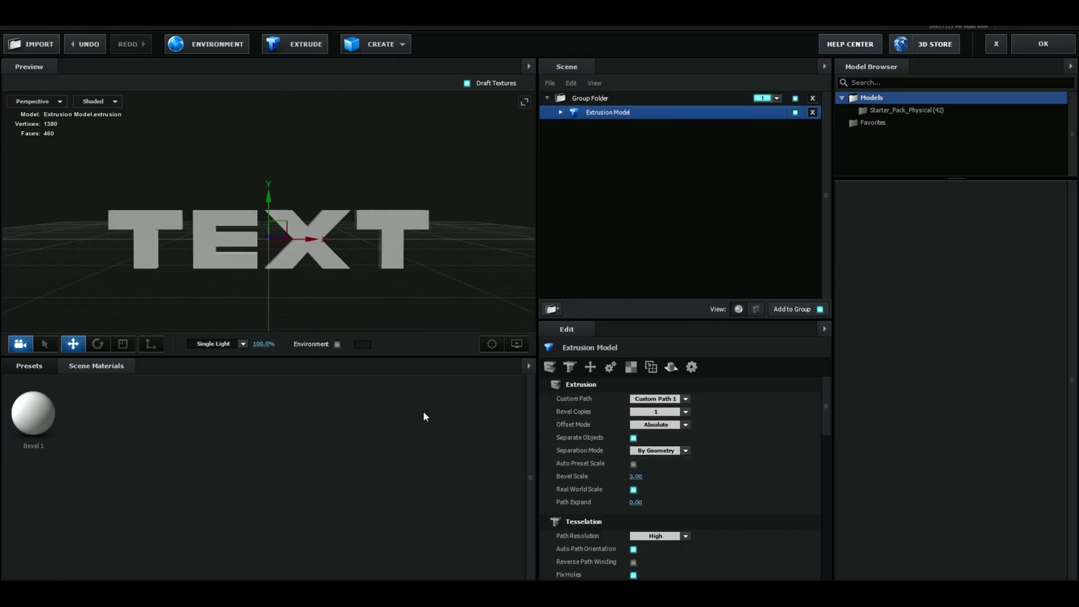
pyautogui.moveTo(405, 315); pyautogui.dragTo(369, 269)
pyautogui.moveTo(624, 478); pyautogui.dragTo(631, 480)
pyautogui.click(631, 480)
pyautogui.write('10')
pyautogui.press('Return')
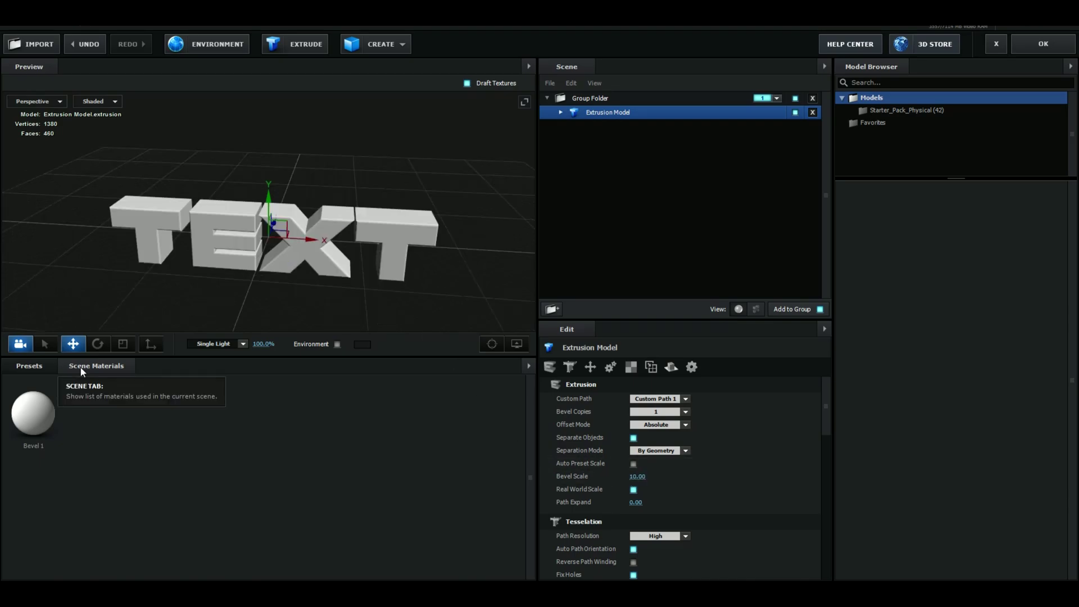
# Browse the Physical materials presets, then accept the scene back into the composition.
pyautogui.click(47, 371)
pyautogui.click(53, 444)
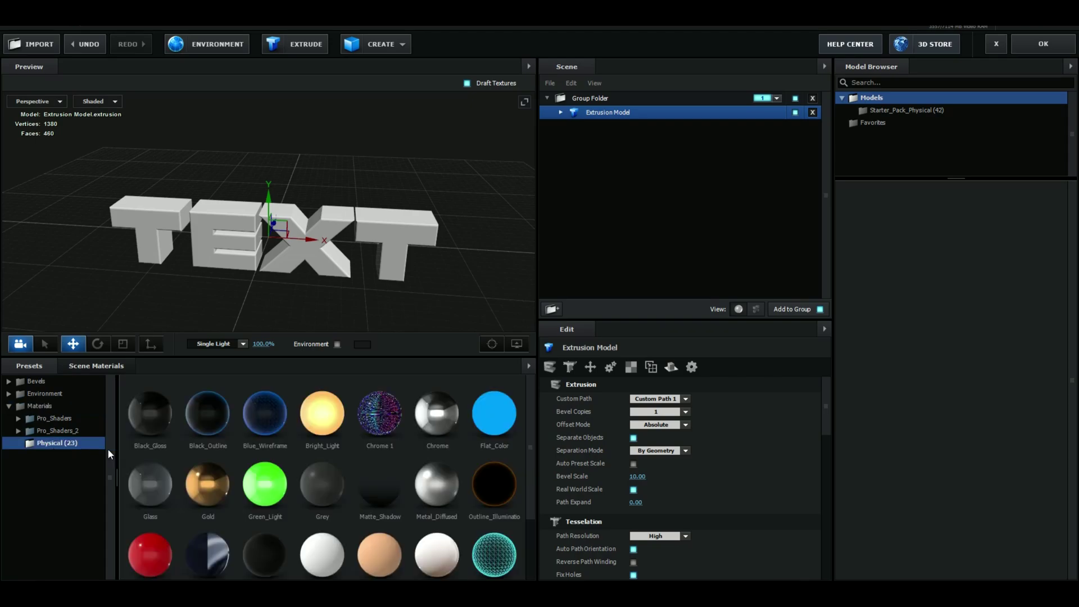
pyautogui.moveTo(427, 326); pyautogui.dragTo(424, 196)
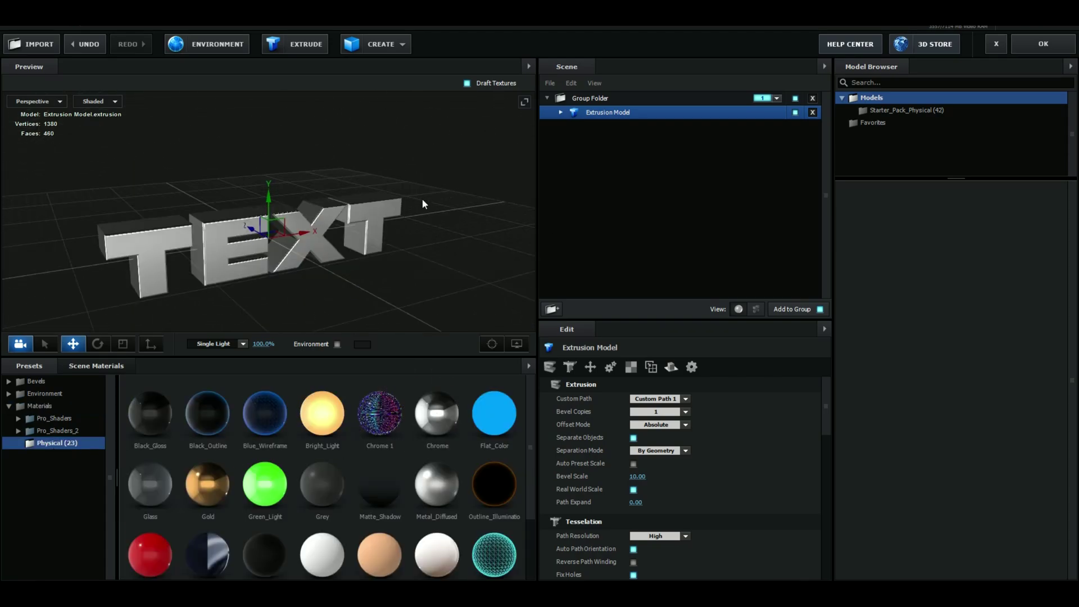
pyautogui.click(1051, 37)
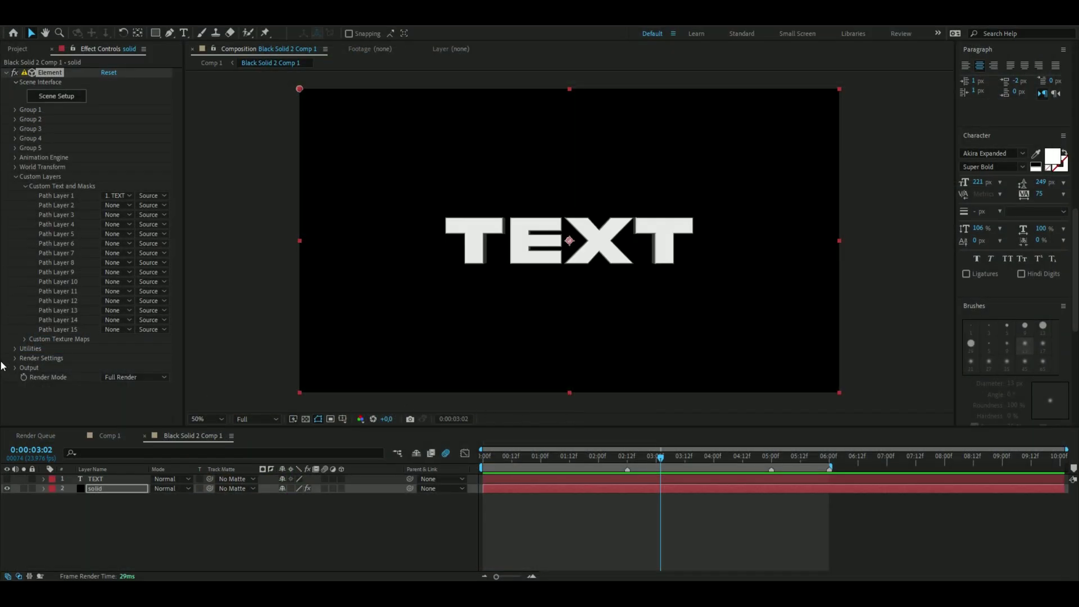
# Set Group 1 particle size to 19.3 with X rotation -13° and Y rotation 10°.
pyautogui.click(15, 109)
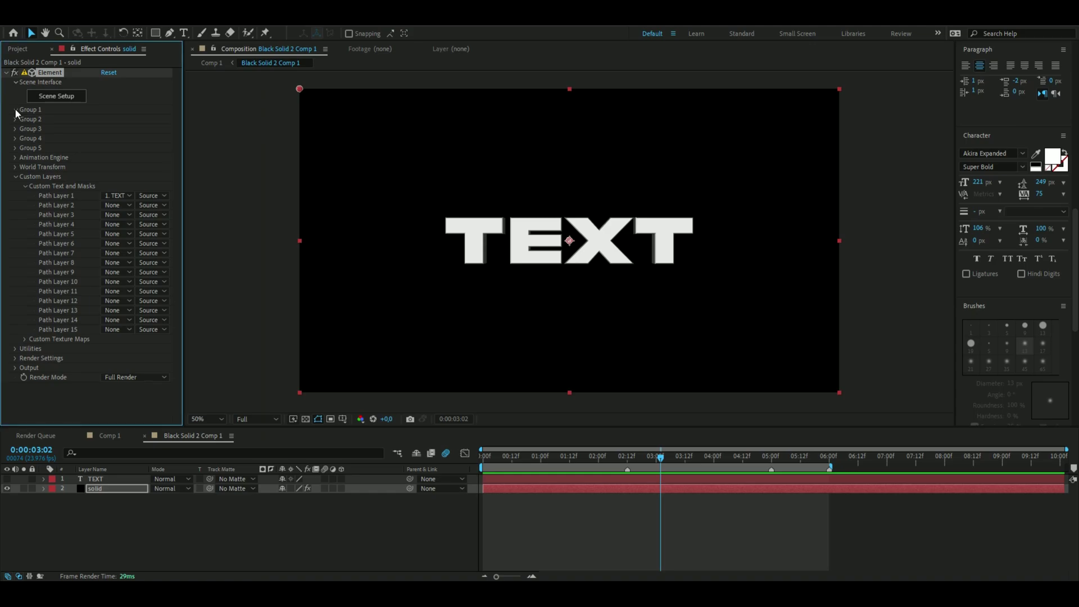
pyautogui.click(25, 138)
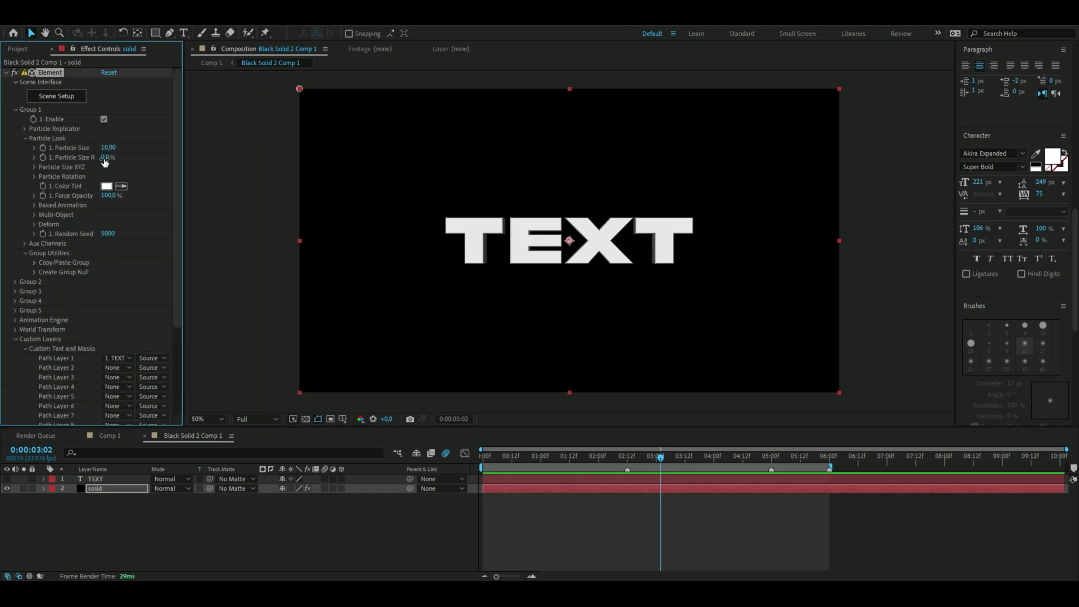
pyautogui.click(115, 149)
pyautogui.write('19,3')
pyautogui.press('Return')
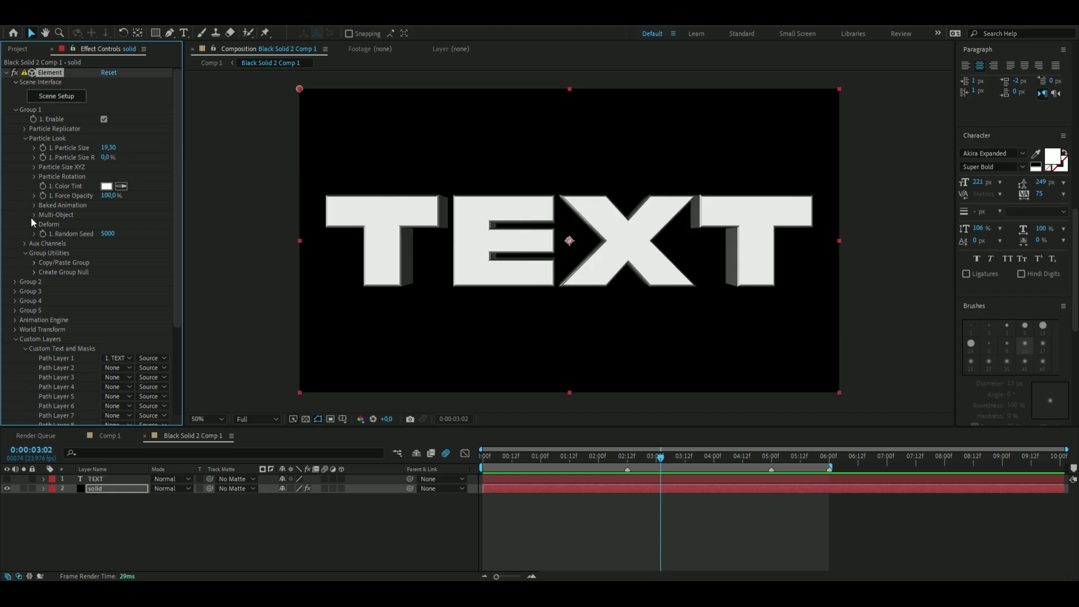
pyautogui.click(34, 177)
pyautogui.click(115, 196)
pyautogui.write('-13')
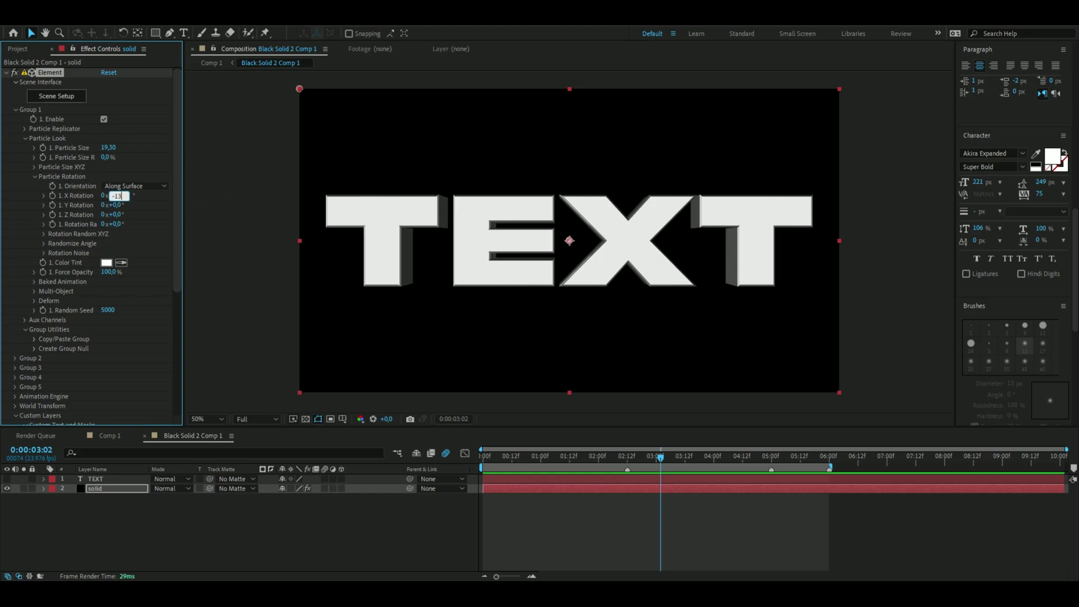
pyautogui.press('Return')
pyautogui.click(115, 205)
pyautogui.write('10')
pyautogui.press('Return')
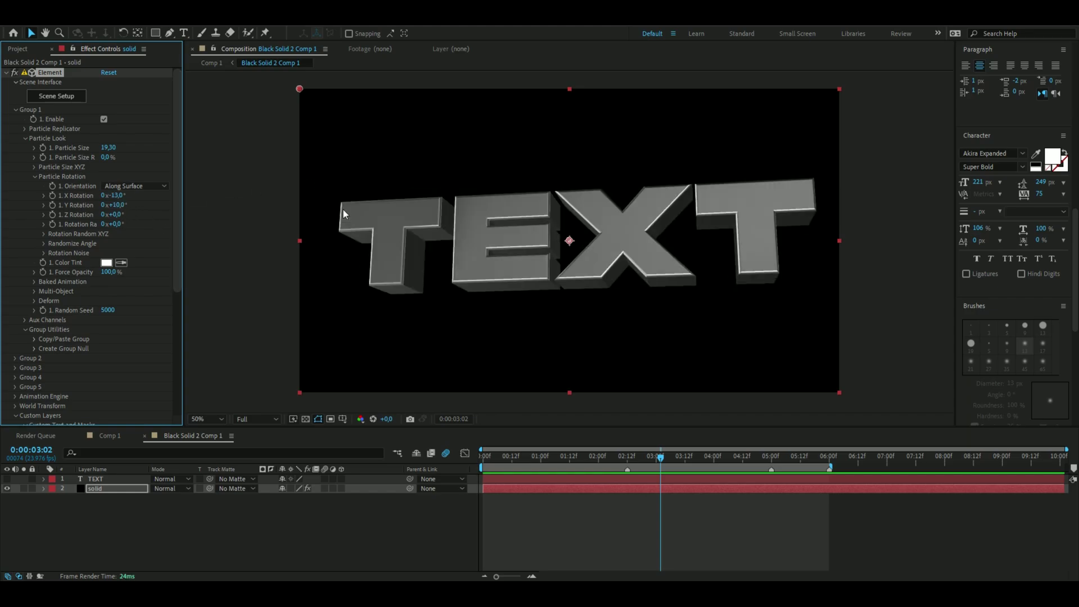
# Enable ambient occlusion in Render Settings with SSAO intensity 50.
pyautogui.click(25, 128)
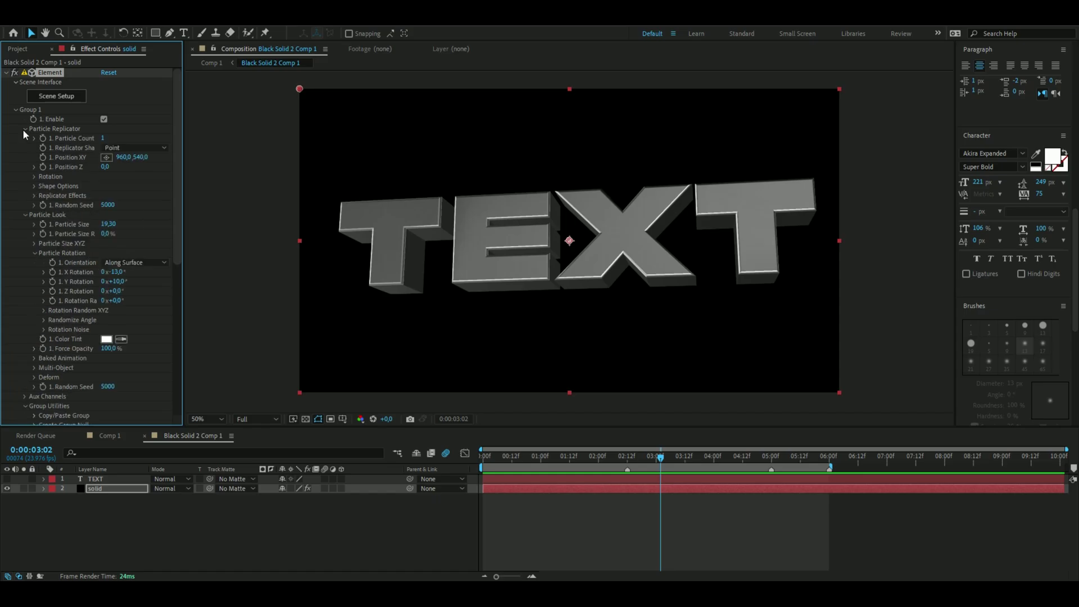
pyautogui.scroll(-5, 19, 279)
pyautogui.click(17, 280)
pyautogui.scroll(-3, 19, 280)
pyautogui.click(16, 239)
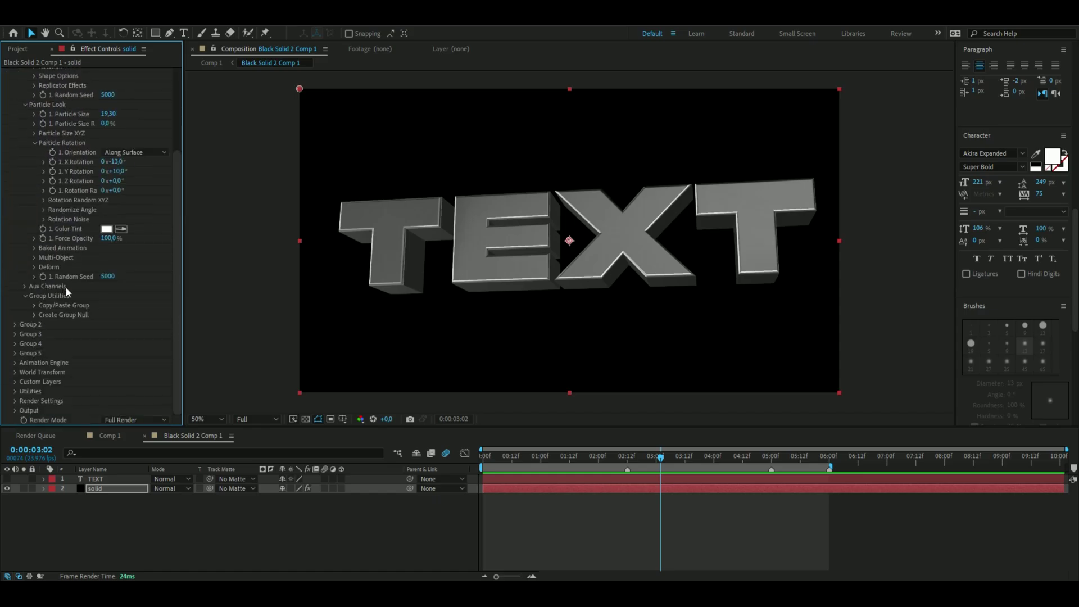
pyautogui.click(15, 401)
pyautogui.scroll(-4, 34, 382)
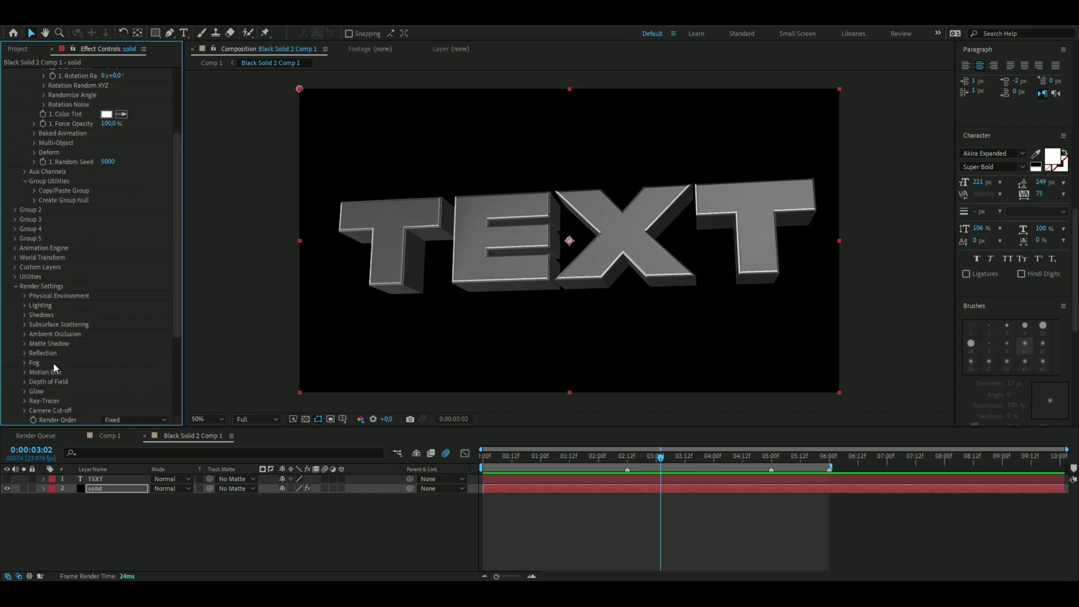
pyautogui.click(25, 330)
pyautogui.scroll(-1, 34, 326)
pyautogui.click(103, 296)
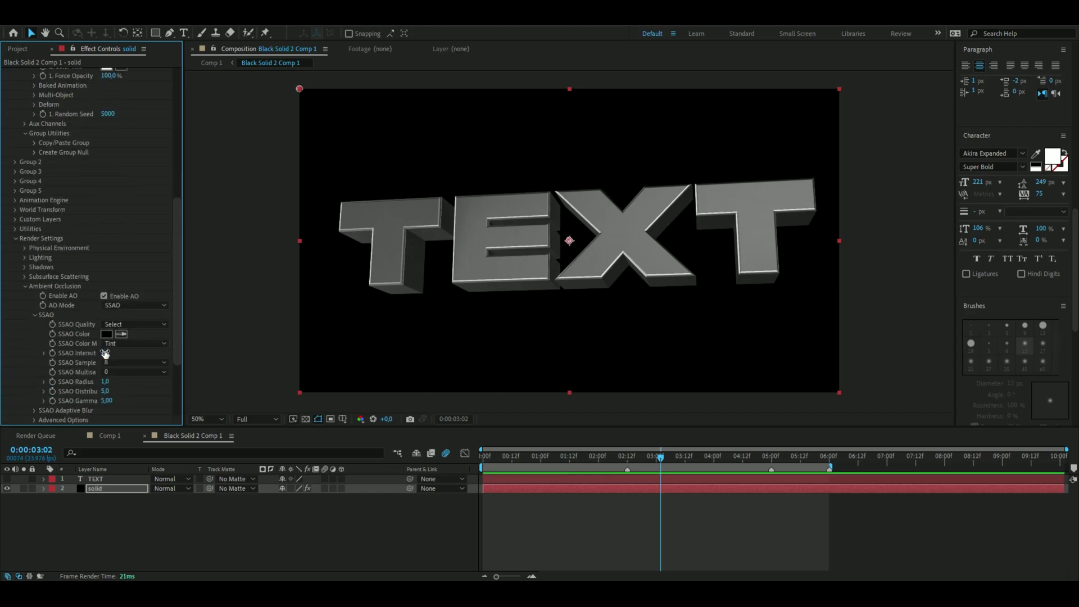
pyautogui.moveTo(105, 353); pyautogui.dragTo(398, 337)
pyautogui.click(107, 353)
pyautogui.write('50')
pyautogui.press('Return')
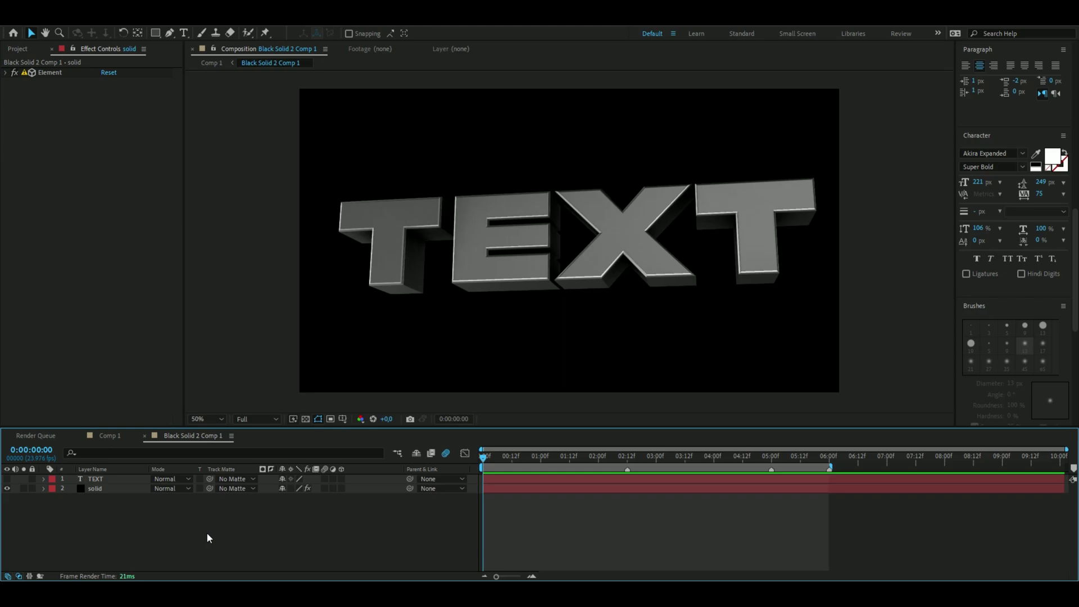
# Add an adjustment layer with CC Ball Action and set its rotation to 123°.
pyautogui.hotkey('ctrl', 'alt', 'y')
pyautogui.hotkey('ctrl', 'space')
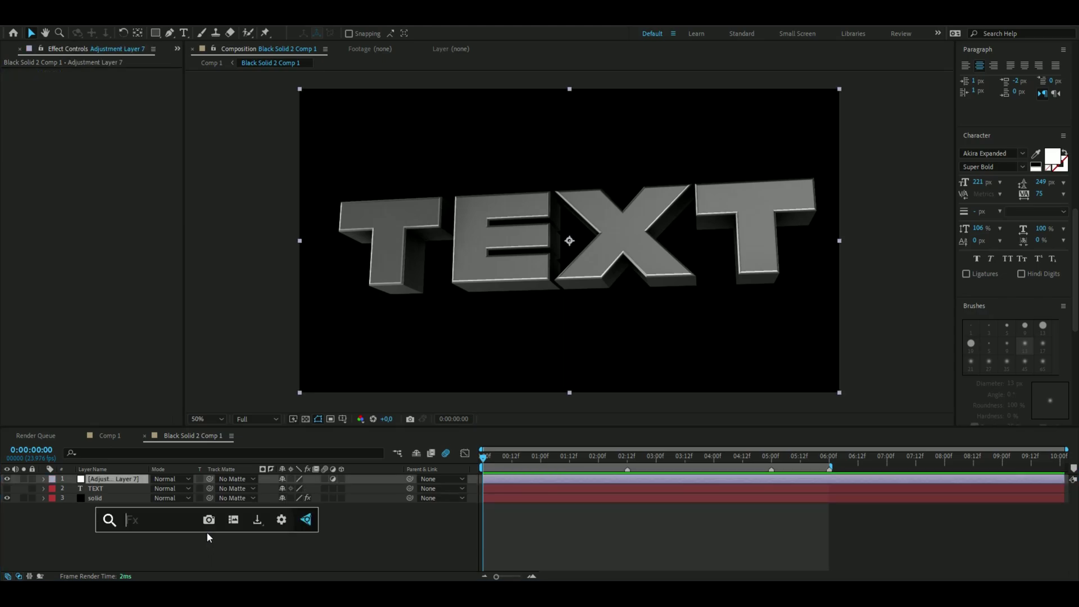
pyautogui.write('cc')
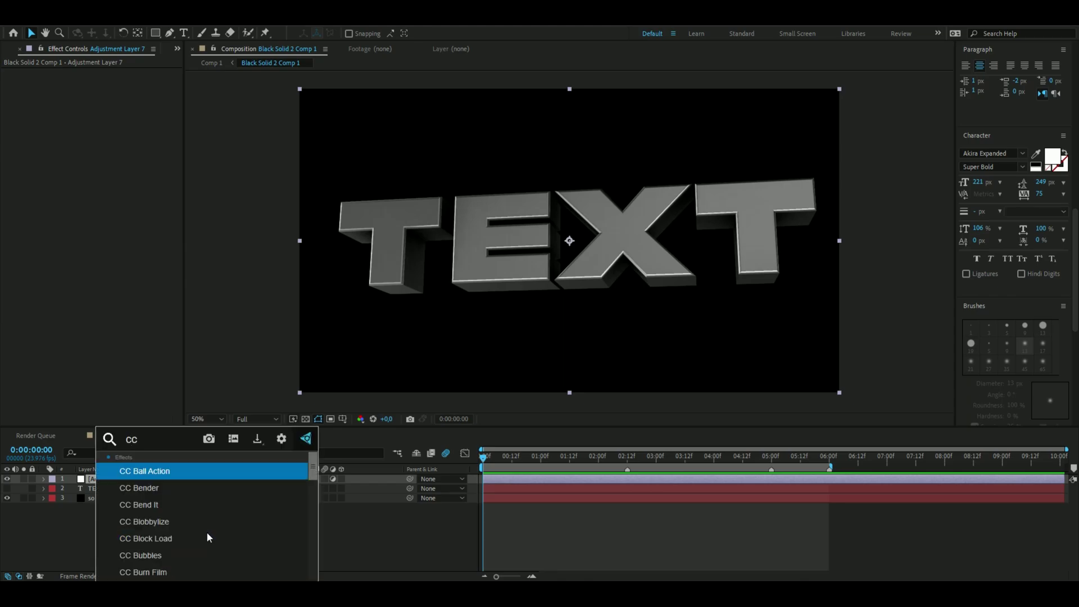
pyautogui.press('Return')
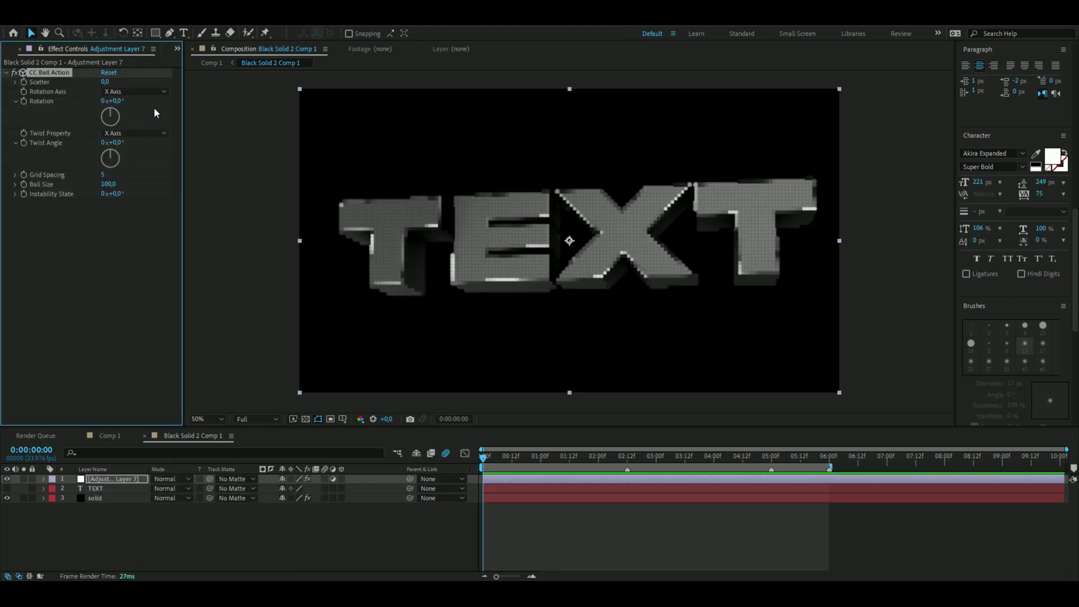
pyautogui.moveTo(124, 108); pyautogui.dragTo(123, 126)
pyautogui.click(116, 101)
pyautogui.write('123')
pyautogui.press('Return')
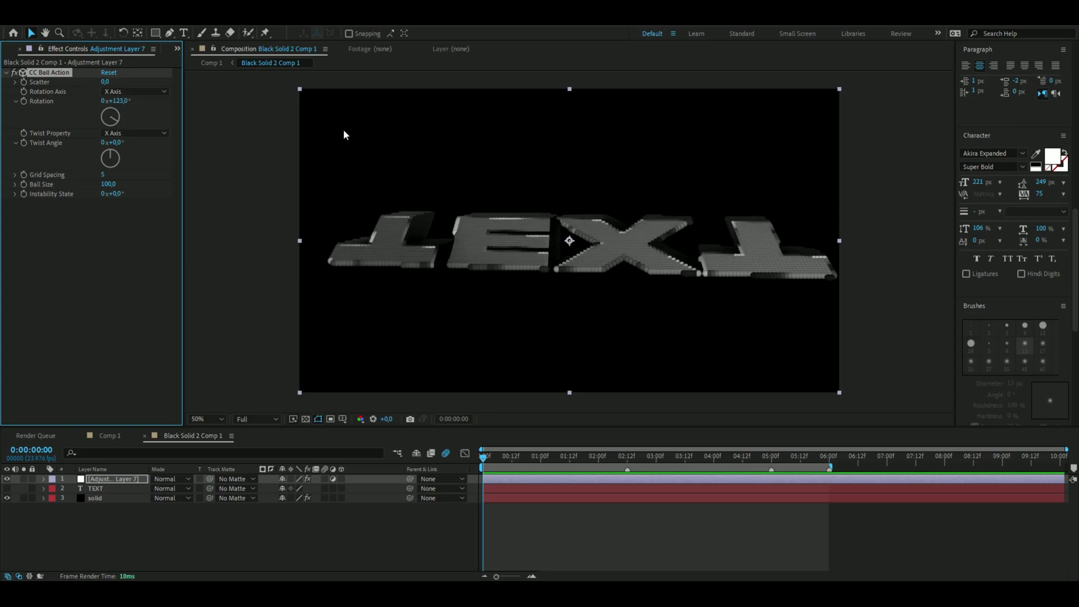
# Make Brightness drive the twist and adjust the Twist Angle dial.
pyautogui.click(133, 148)
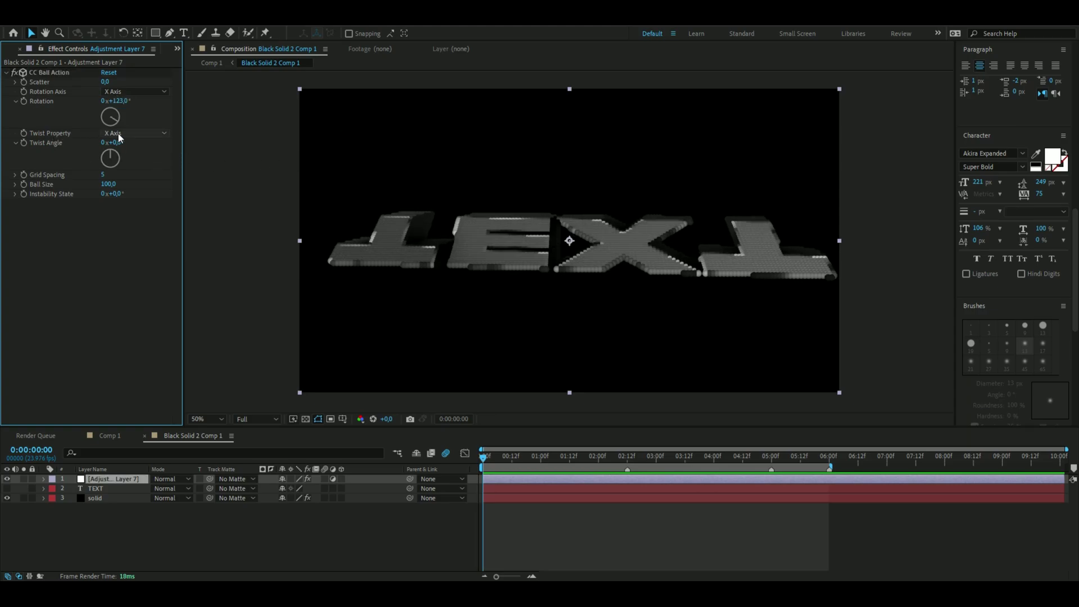
pyautogui.click(118, 135)
pyautogui.click(152, 254)
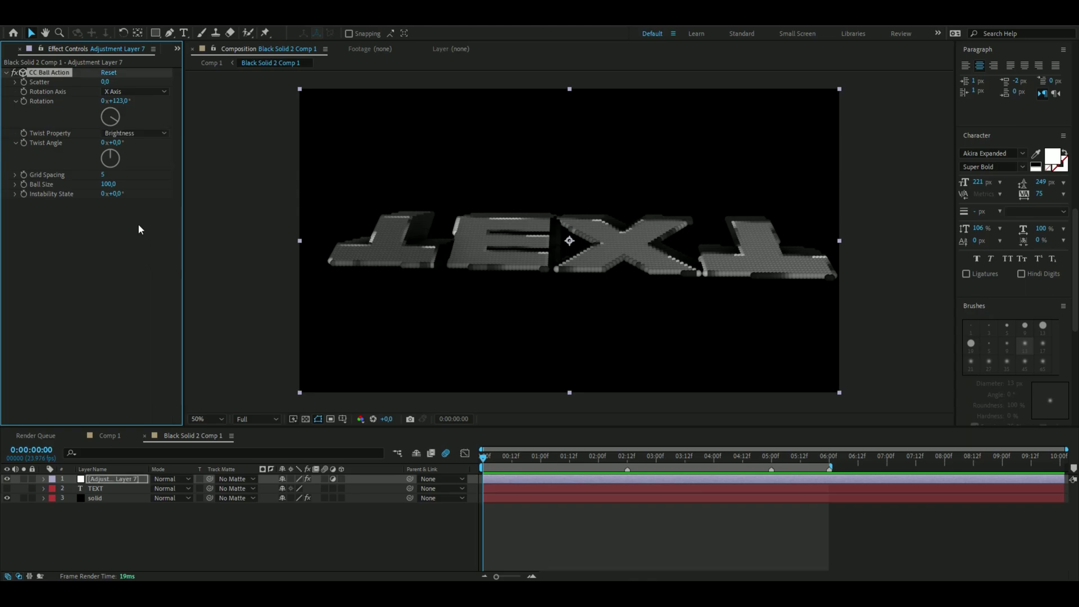
pyautogui.moveTo(111, 158)
pyautogui.mouseDown()
pyautogui.moveTo(121, 168)
pyautogui.moveTo(104, 170)
pyautogui.moveTo(111, 147)
pyautogui.mouseUp()
# Set CC Ball Action's Grid Spacing to 0.
pyautogui.click(104, 175)
pyautogui.write('0')
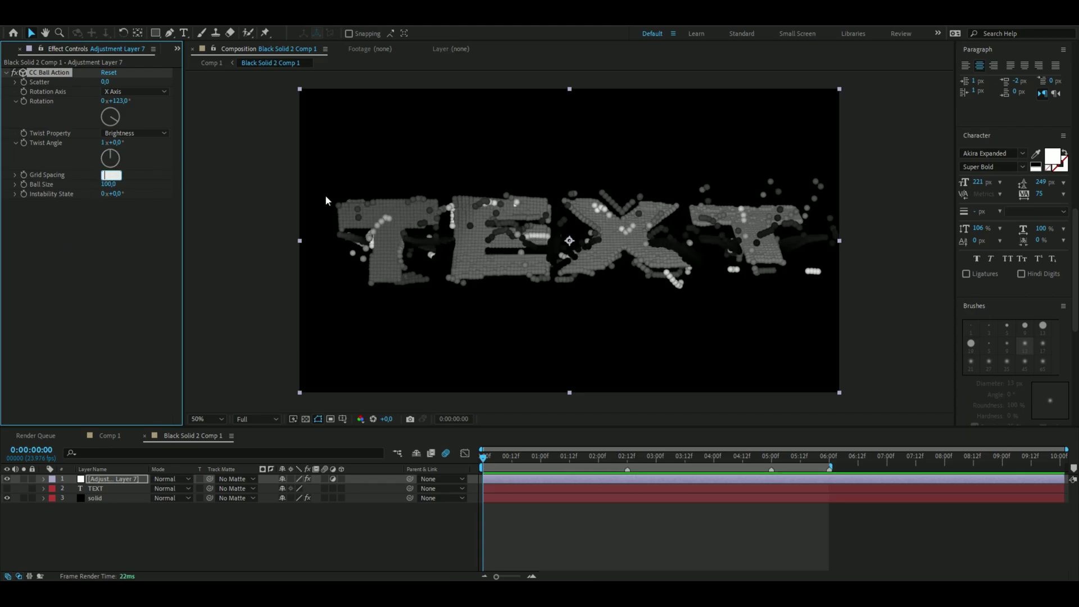
pyautogui.press('Return')
pyautogui.scroll(-2, 548, 256)
pyautogui.scroll(2, 548, 255)
pyautogui.scroll(2, 506, 252)
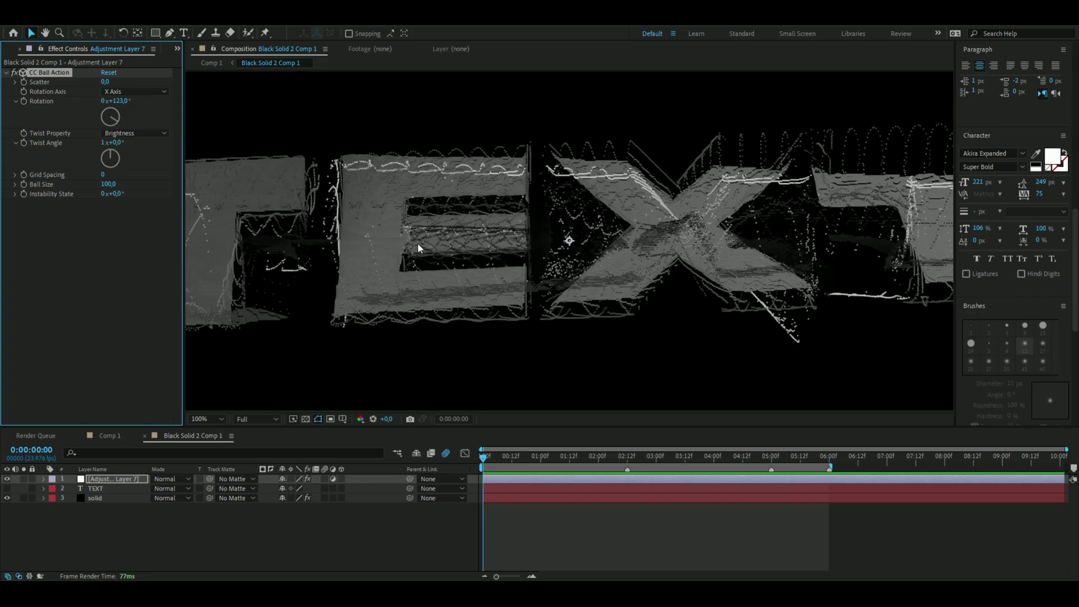
pyautogui.scroll(1, 495, 264)
pyautogui.scroll(-1, 496, 264)
pyautogui.scroll(-2, 510, 267)
pyautogui.click(495, 467)
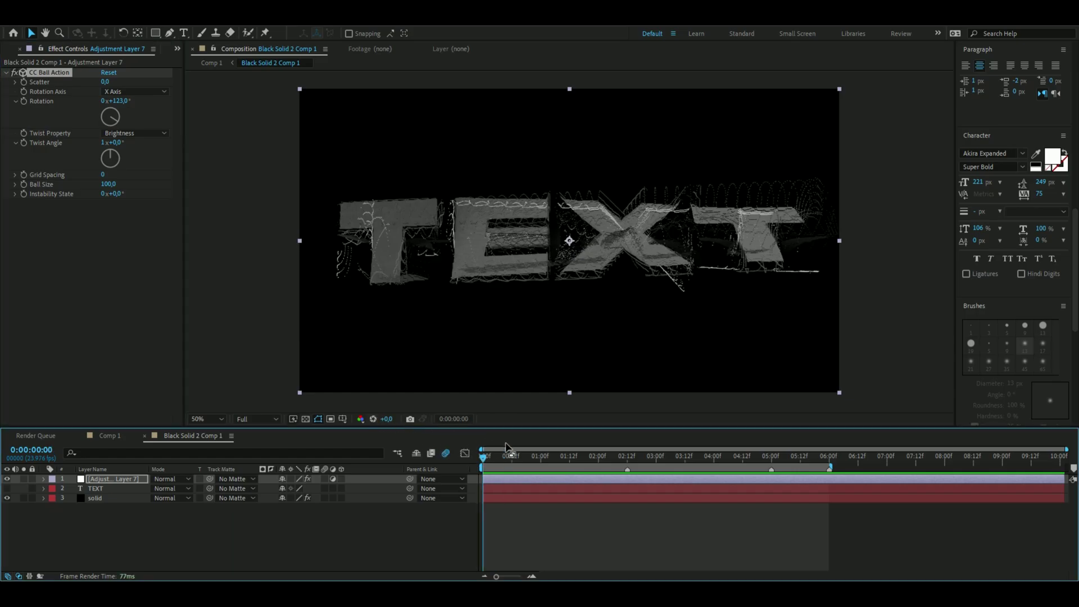
# Keyframe Ball Size from 0 at 0:00 to 100 at 5:00 and preview it.
pyautogui.moveTo(759, 456); pyautogui.dragTo(771, 456)
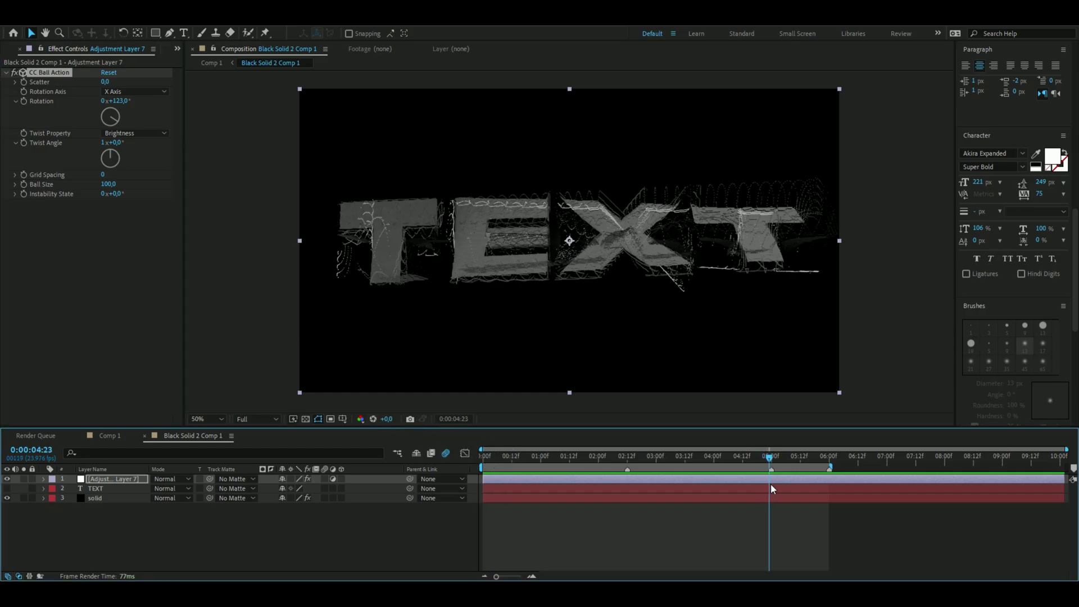
pyautogui.click(24, 186)
pyautogui.moveTo(773, 462); pyautogui.dragTo(482, 458)
pyautogui.click(109, 184)
pyautogui.write('0')
pyautogui.press('Return')
pyautogui.press('space')
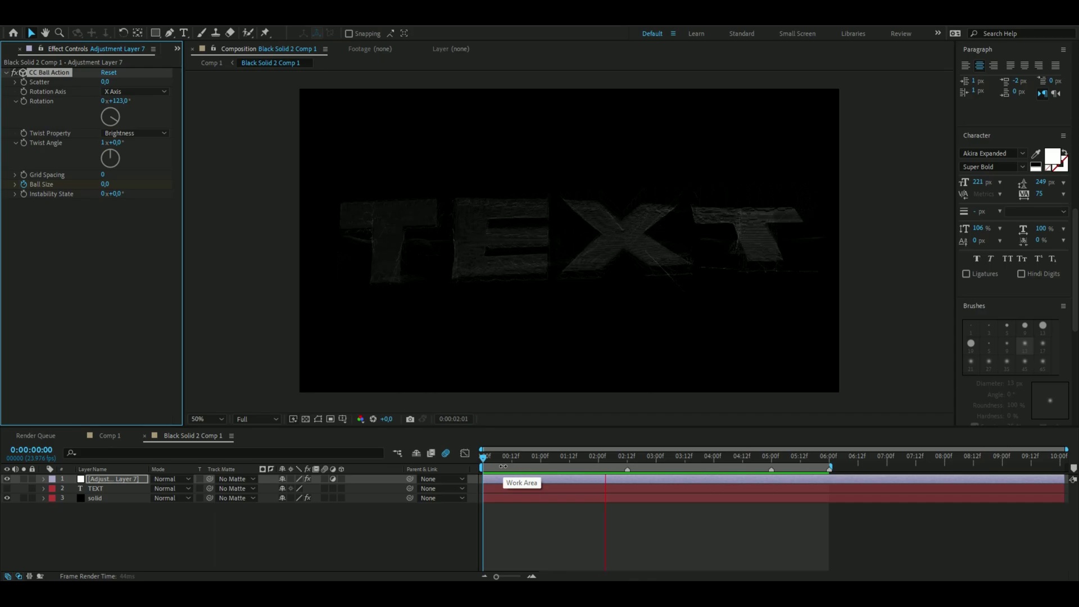
pyautogui.press('space')
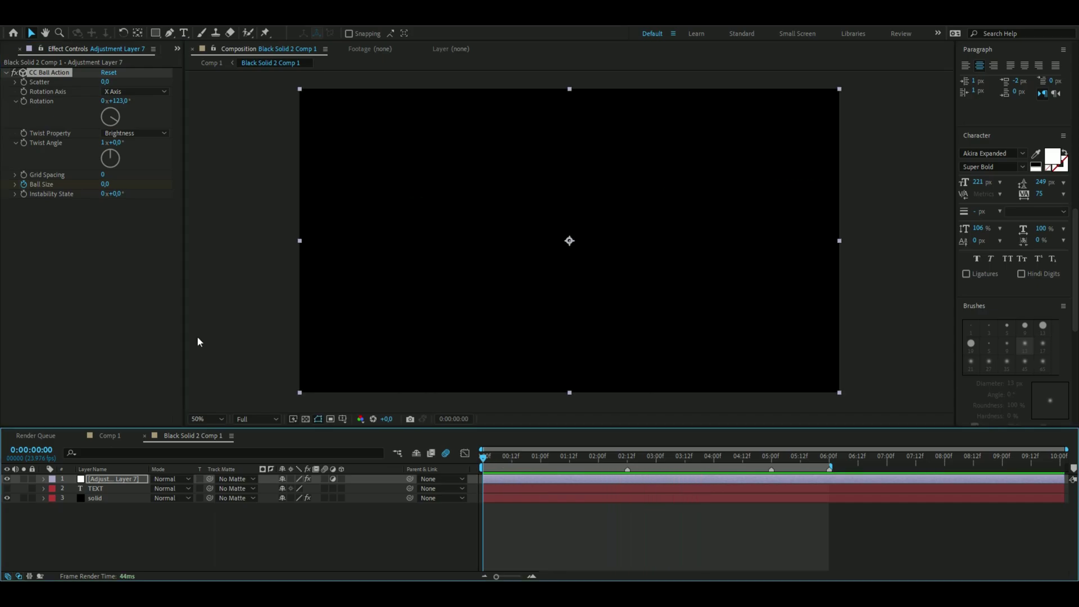
# Rename the adjustment layer to 'ball action'.
pyautogui.rightClick(106, 477)
pyautogui.click(137, 444)
pyautogui.write('ball action')
pyautogui.press('Return')
pyautogui.click(46, 496)
pyautogui.click(45, 480)
pyautogui.click(144, 543)
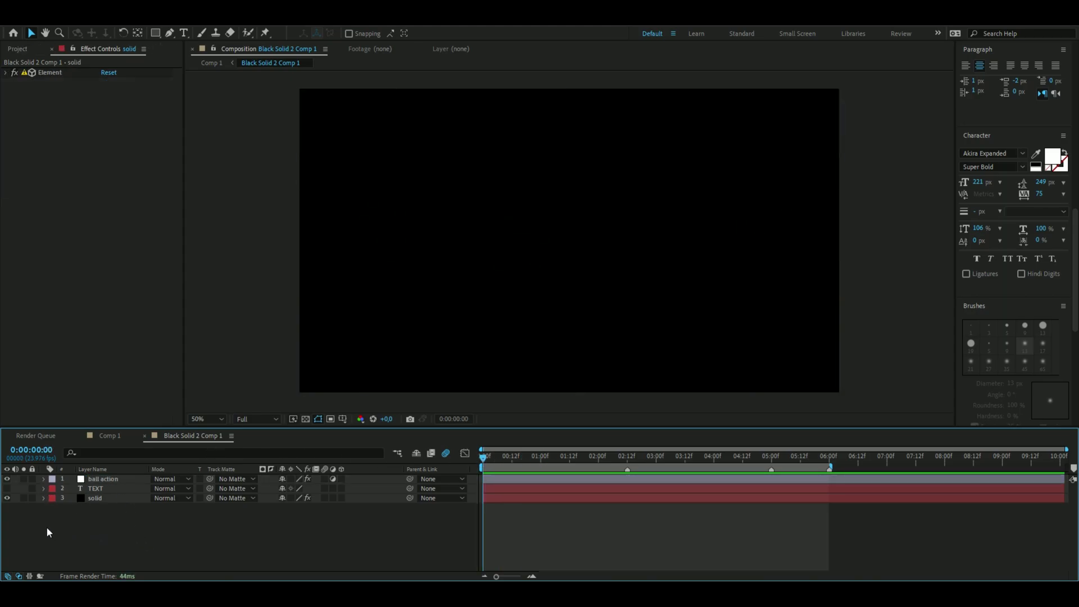
# Add a 50mm Camera 1, place it below ball action, and reveal its Transform properties.
pyautogui.rightClick(174, 548)
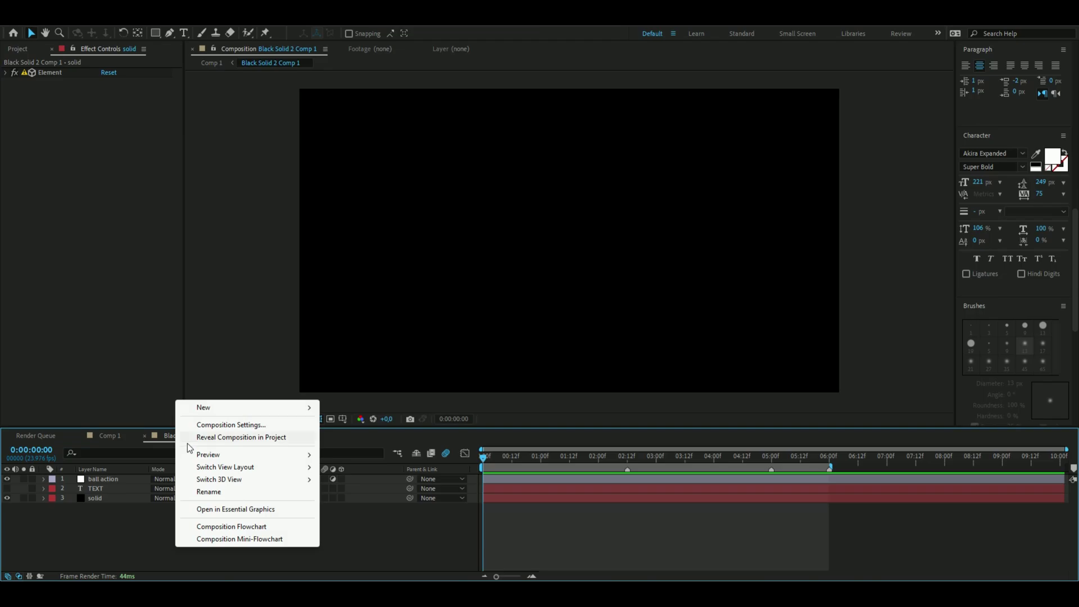
pyautogui.moveTo(204, 406)
pyautogui.click(373, 464)
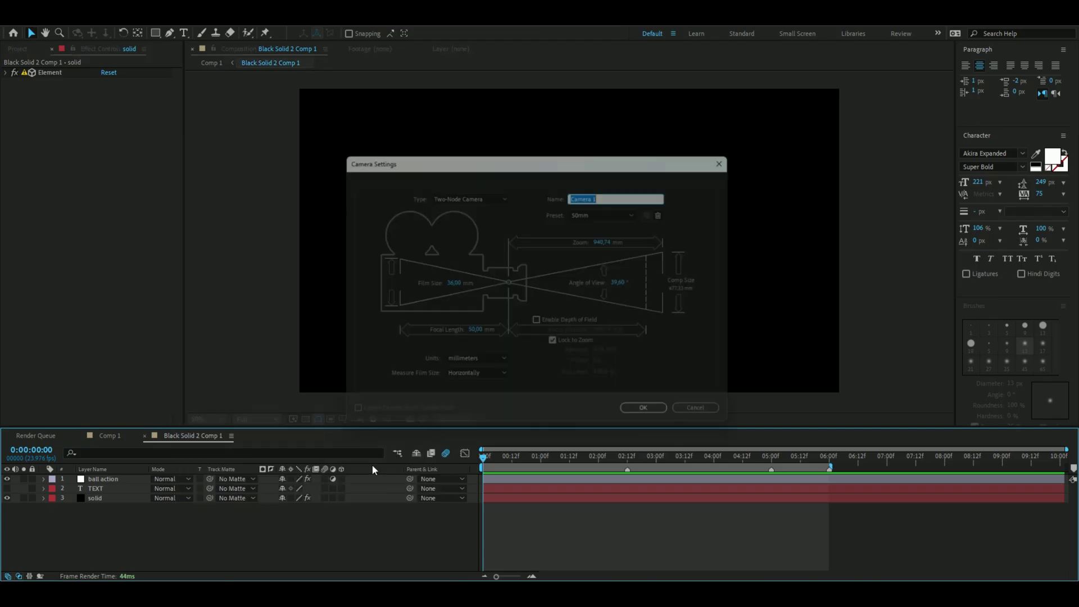
pyautogui.click(654, 418)
pyautogui.click(45, 478)
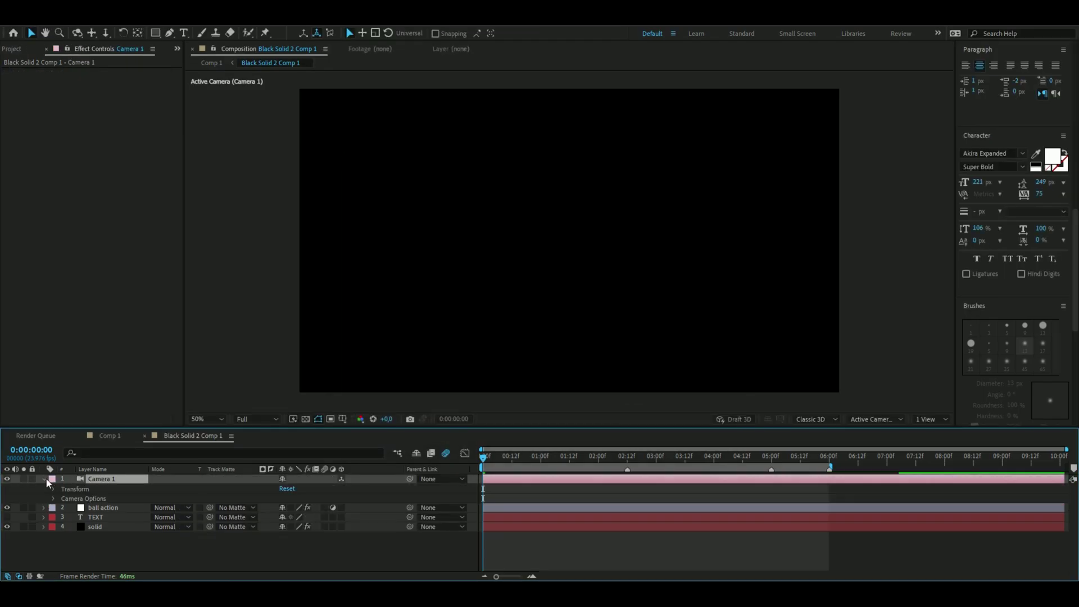
pyautogui.moveTo(112, 481); pyautogui.dragTo(111, 508)
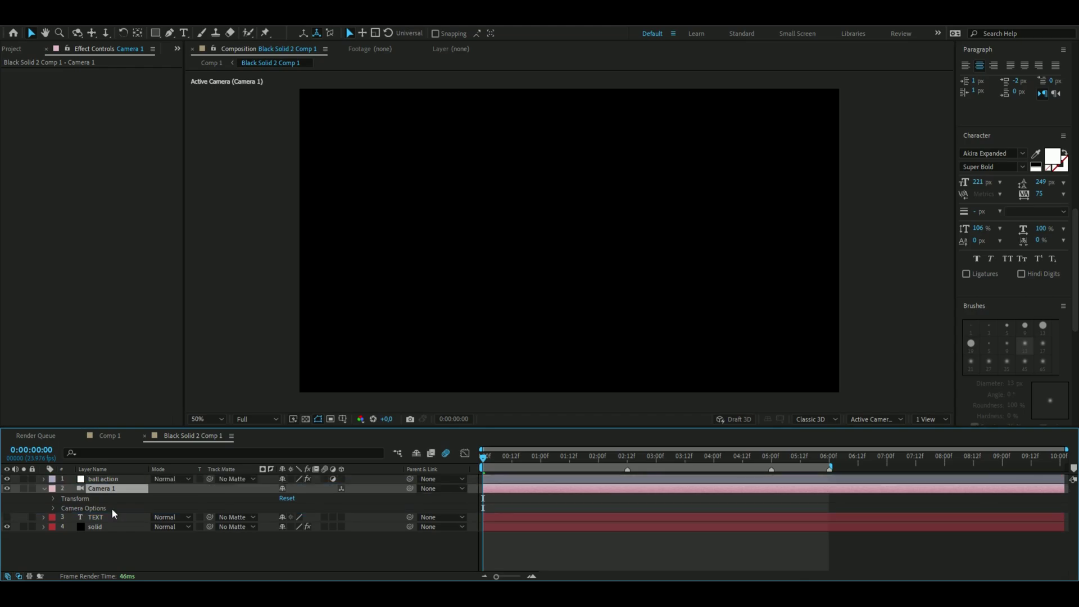
pyautogui.click(53, 498)
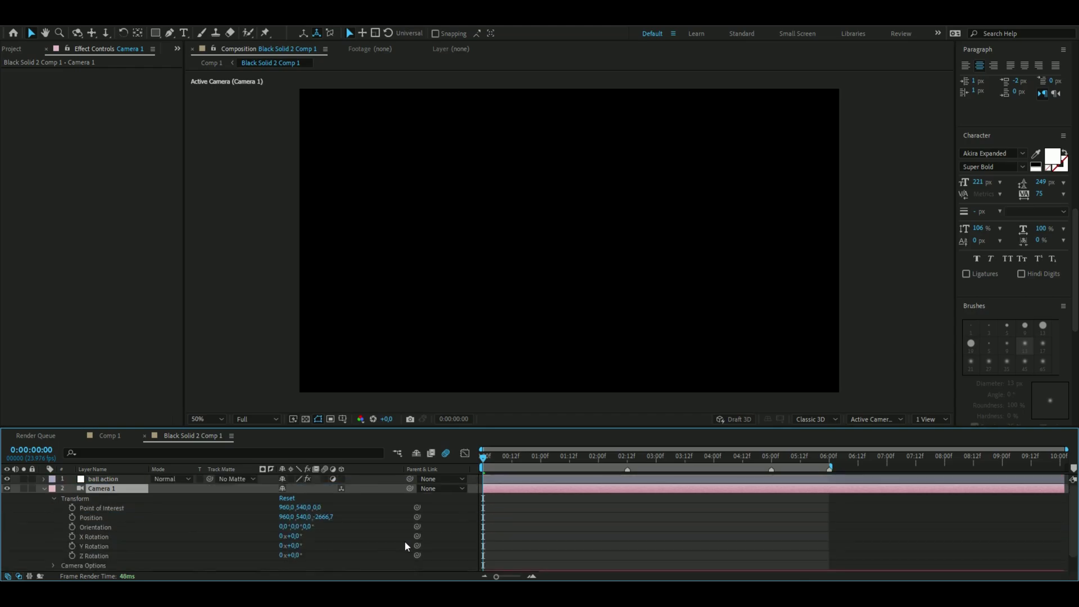
pyautogui.moveTo(483, 455); pyautogui.dragTo(697, 456)
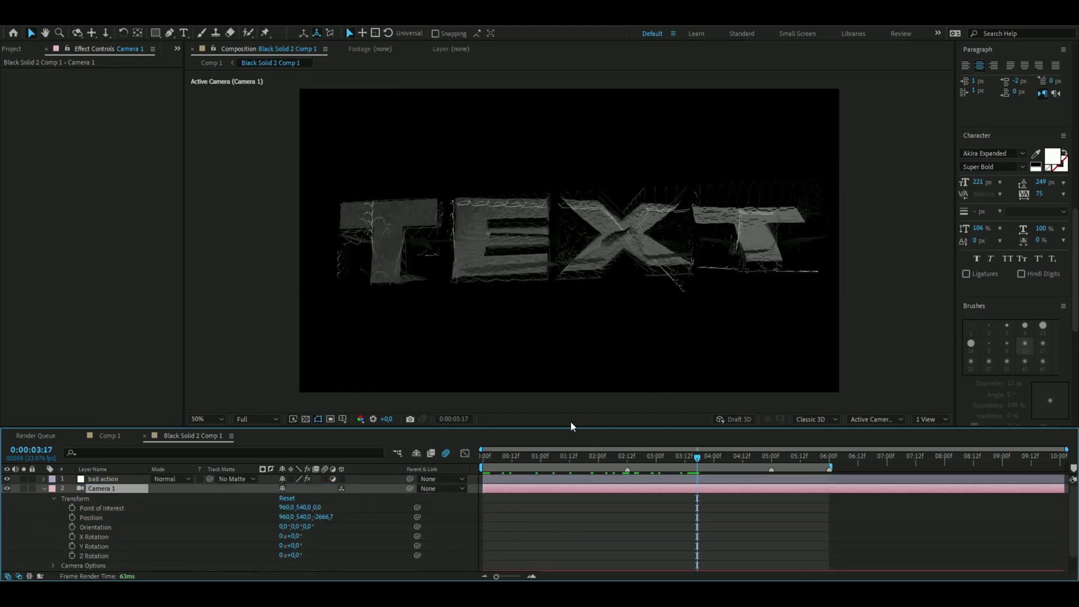
# Set Camera 1's Position to 1495, 246,6, 2444,3.
pyautogui.moveTo(283, 516); pyautogui.dragTo(284, 488)
pyautogui.hotkey('ctrl', 'z')
pyautogui.hotkey('ctrl', 'z')
pyautogui.hotkey('ctrl', 'z')
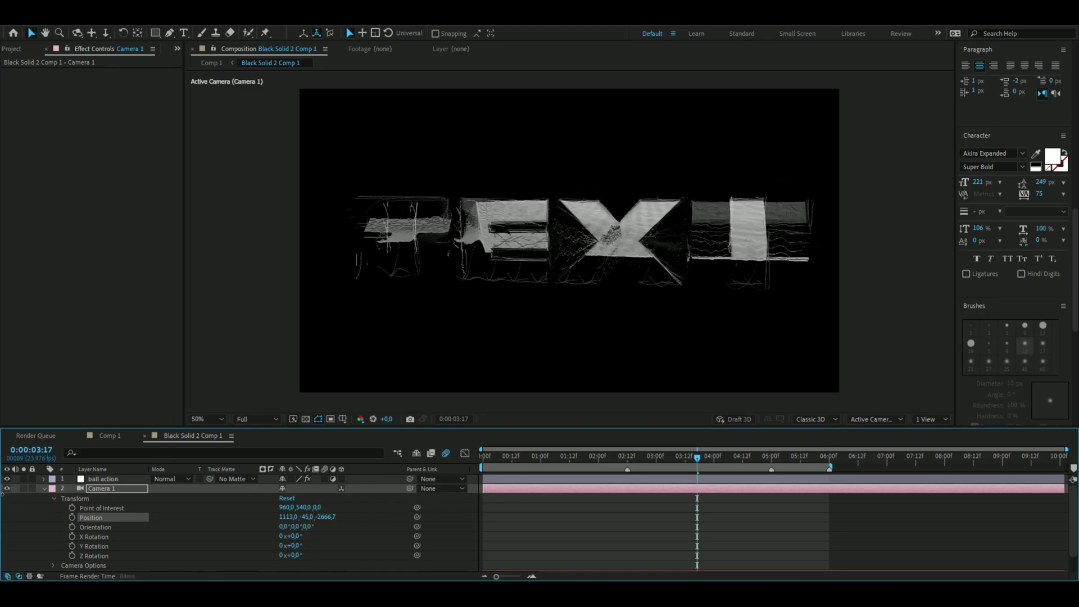
pyautogui.click(283, 517)
pyautogui.write('1')
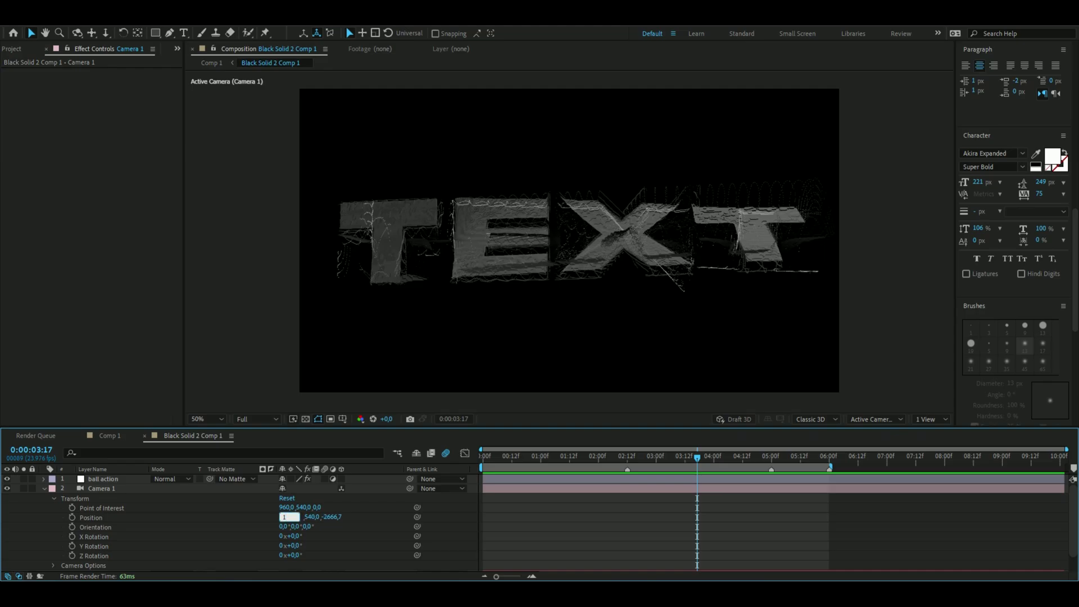
pyautogui.write('495')
pyautogui.press('Tab')
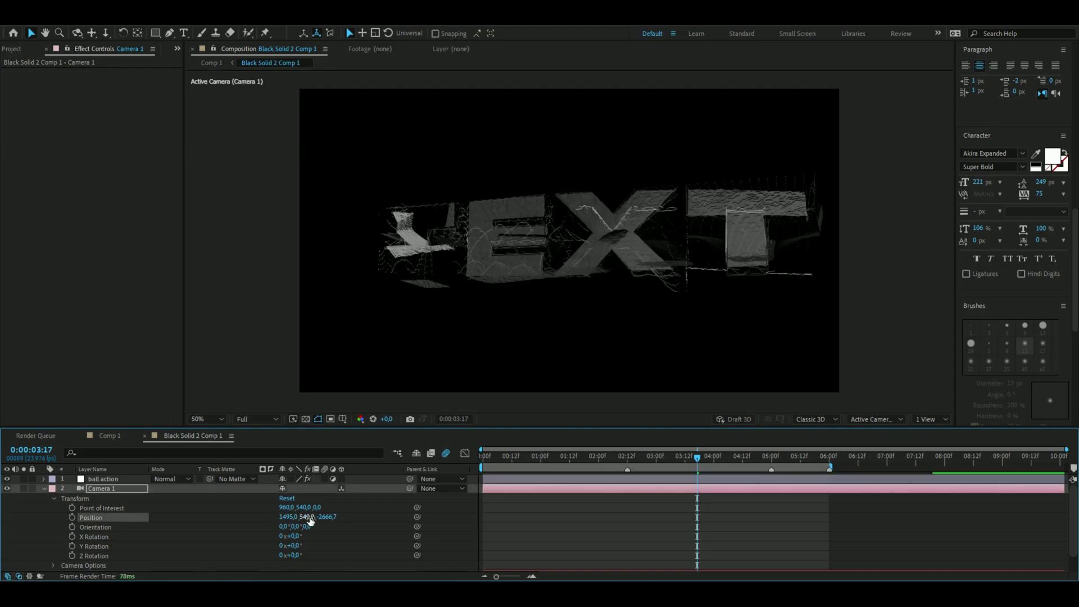
pyautogui.write('246,6')
pyautogui.press('Tab')
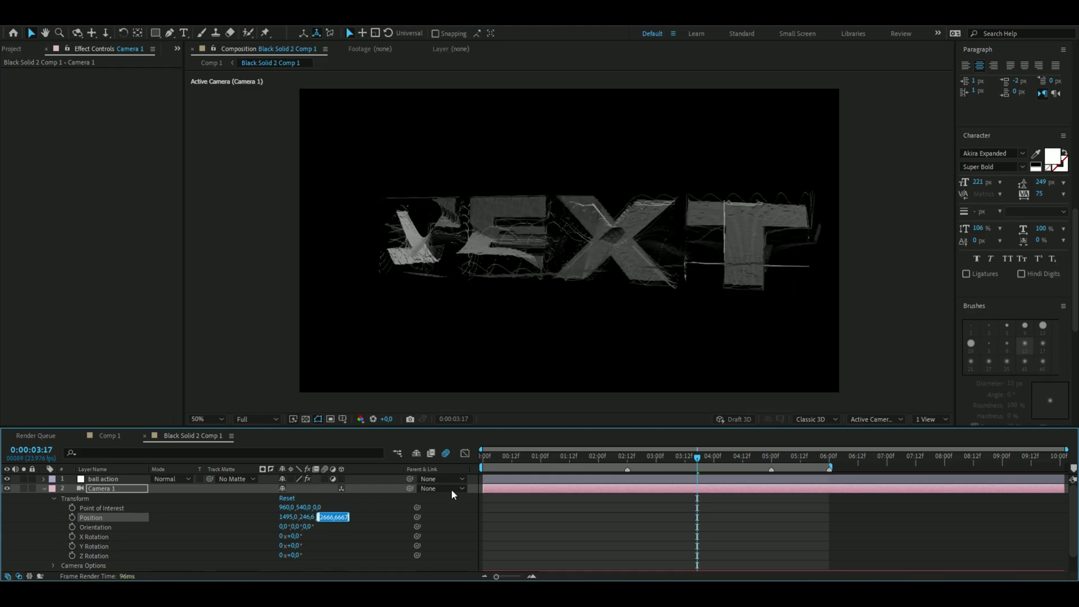
pyautogui.press('BackSpace')
pyautogui.write('2')
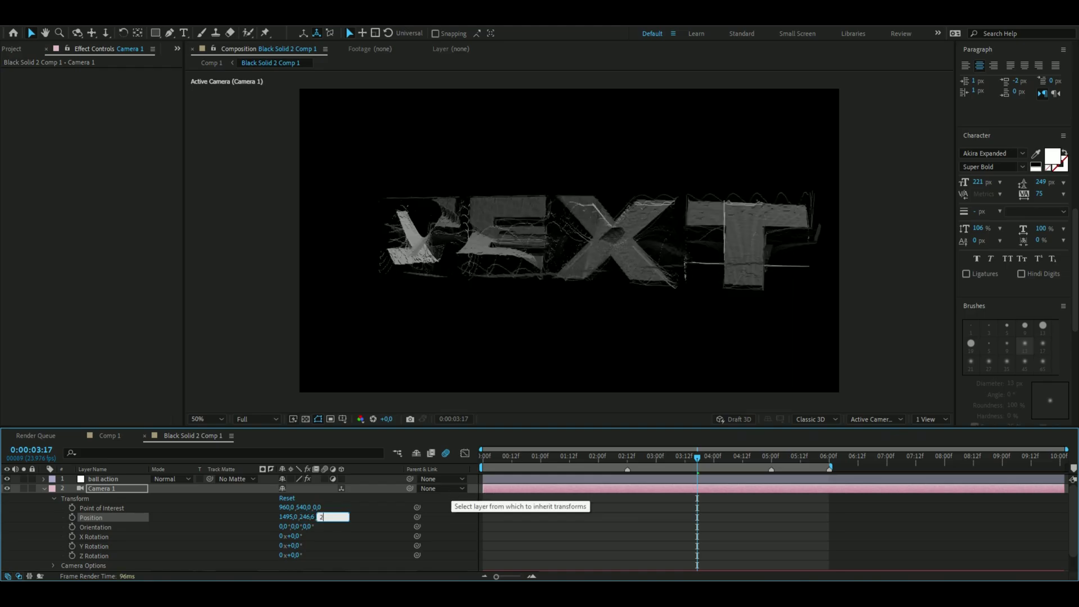
pyautogui.write('444,3')
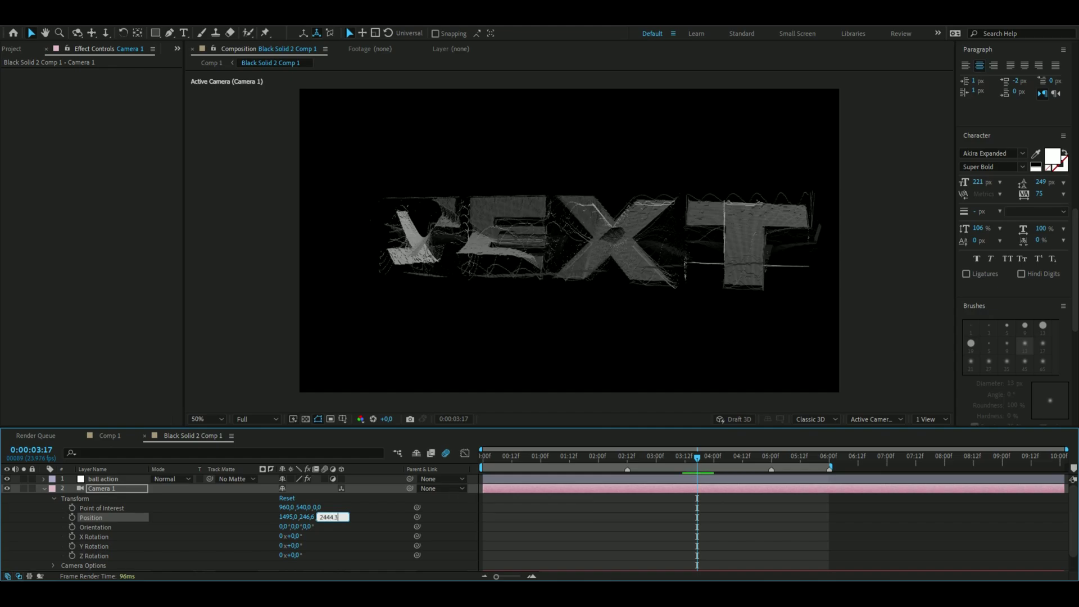
pyautogui.press('Return')
pyautogui.moveTo(579, 456); pyautogui.dragTo(440, 480)
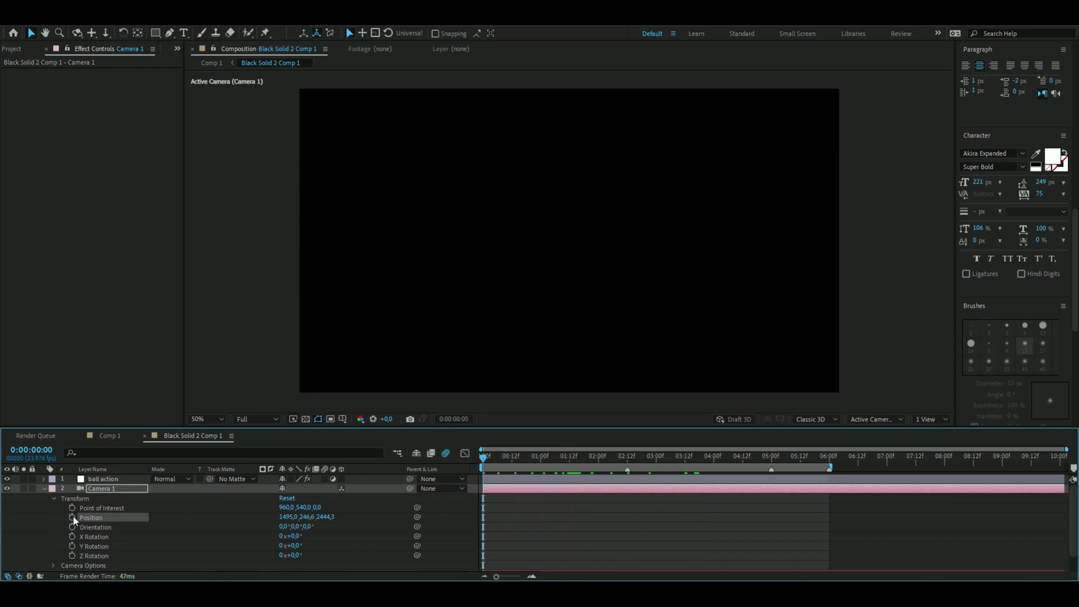
# Keyframe Camera 1's Position at 5:00 to 960, 540, -2666,7 and scrub to review.
pyautogui.moveTo(487, 459); pyautogui.dragTo(776, 482)
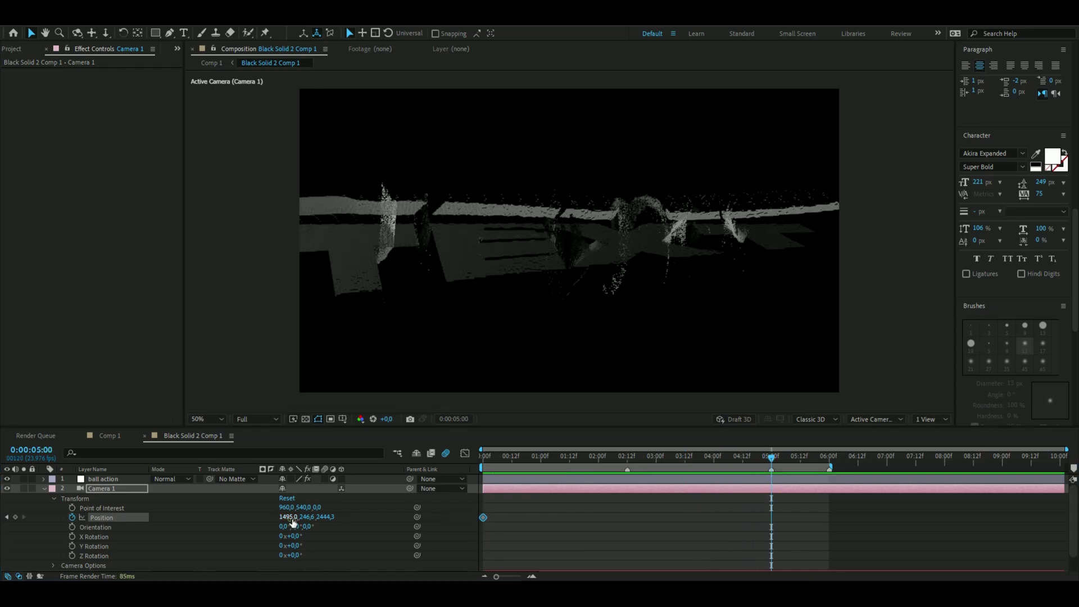
pyautogui.click(290, 517)
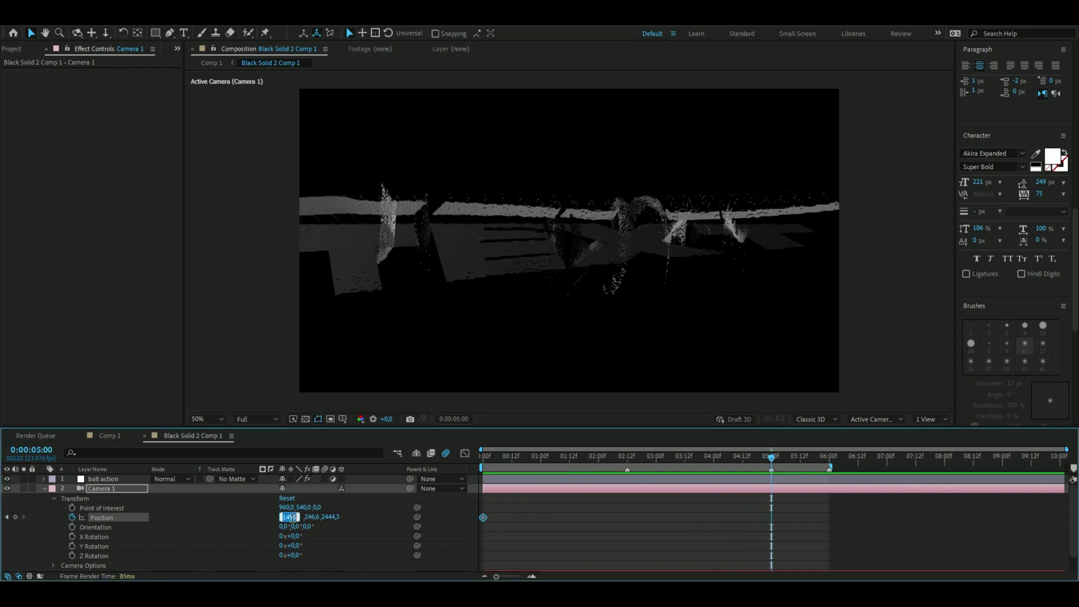
pyautogui.press('BackSpace')
pyautogui.write('960')
pyautogui.press('Return')
pyautogui.click(304, 517)
pyautogui.write('540')
pyautogui.press('Tab')
pyautogui.write('-2')
pyautogui.press('BackSpace')
pyautogui.write('266')
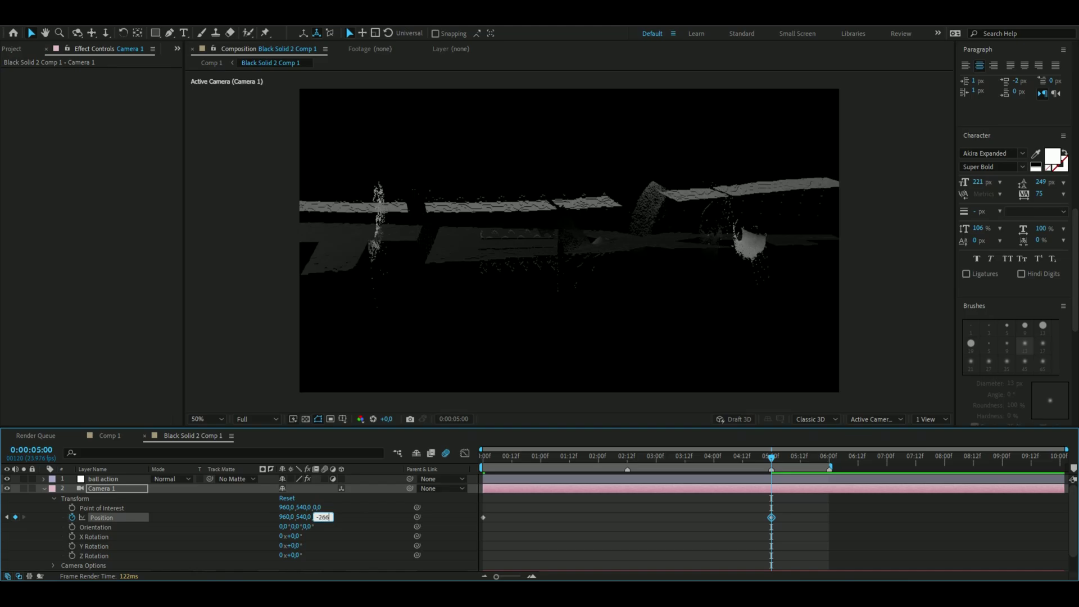
pyautogui.write('6,7')
pyautogui.press('Return')
pyautogui.moveTo(771, 458); pyautogui.dragTo(578, 458)
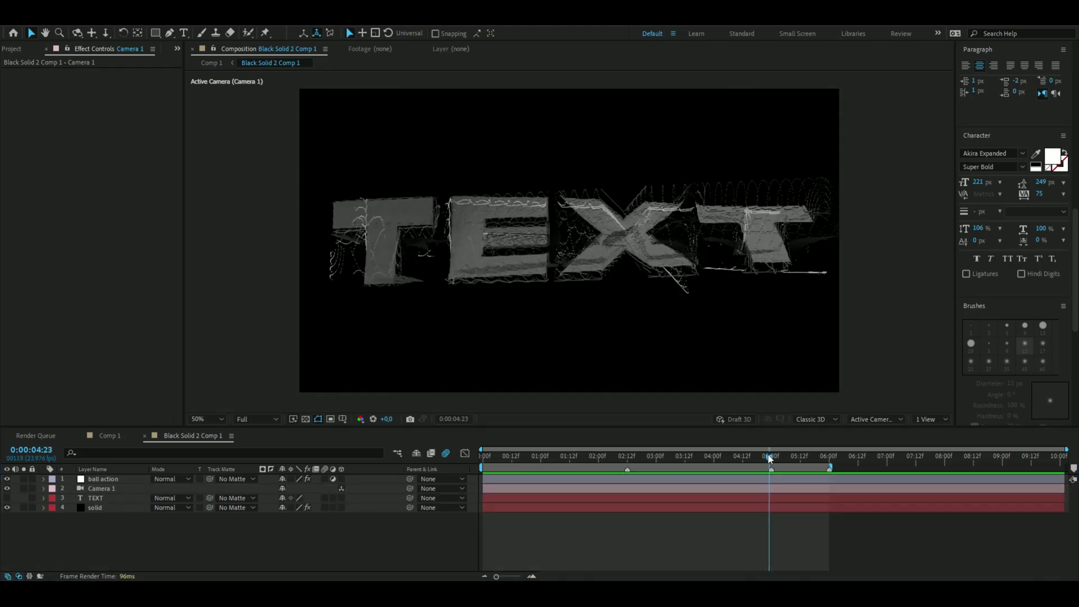
pyautogui.moveTo(769, 458); pyautogui.dragTo(630, 457)
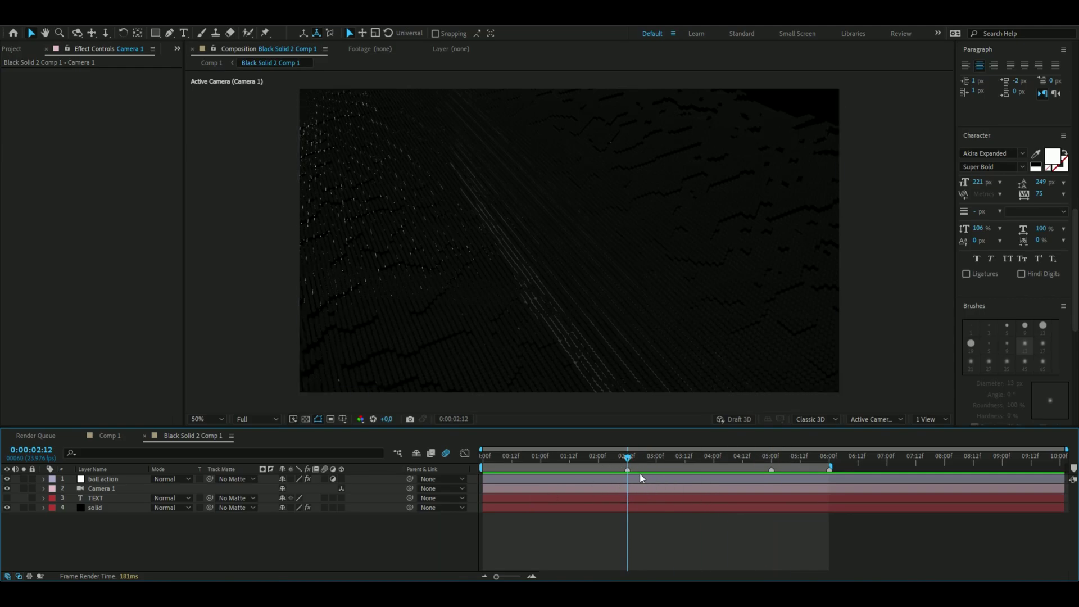
# Keyframe the solid's Scale at 100% on 02:12 and 90% on 06:00.
pyautogui.click(41, 505)
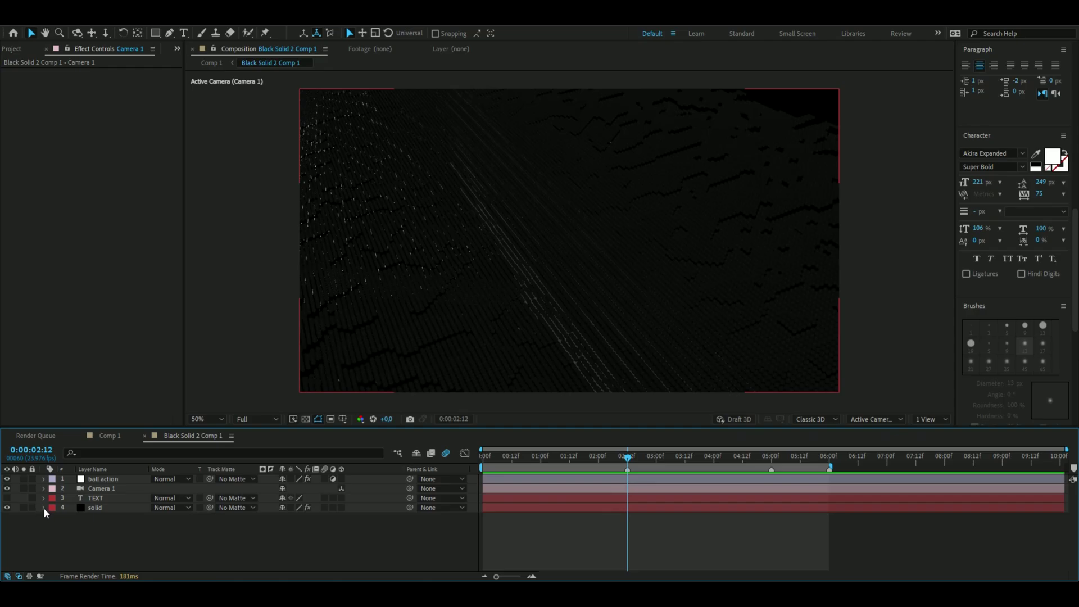
pyautogui.click(43, 508)
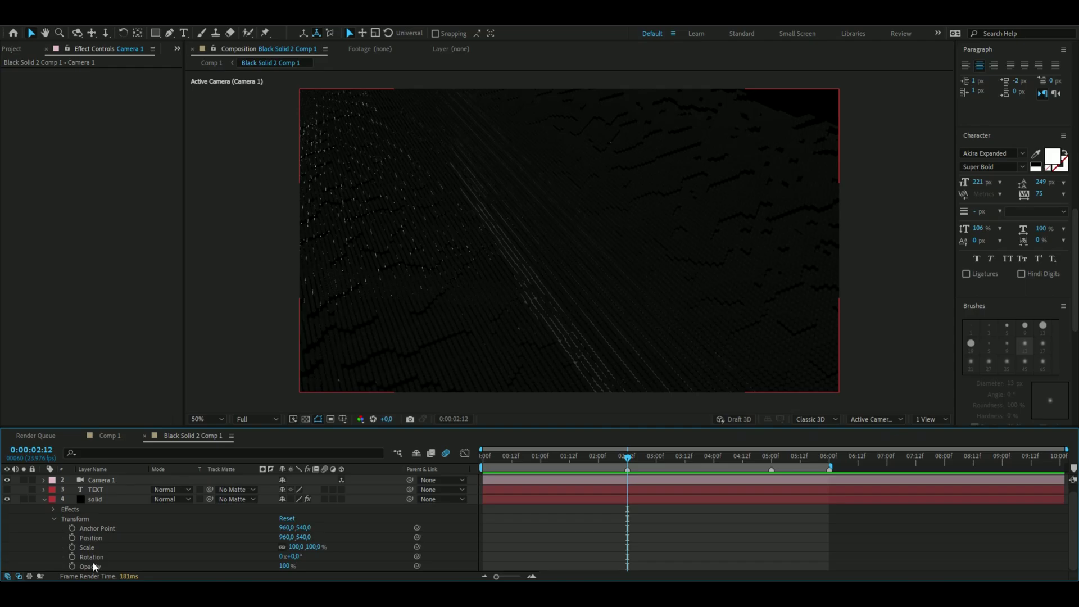
pyautogui.click(72, 547)
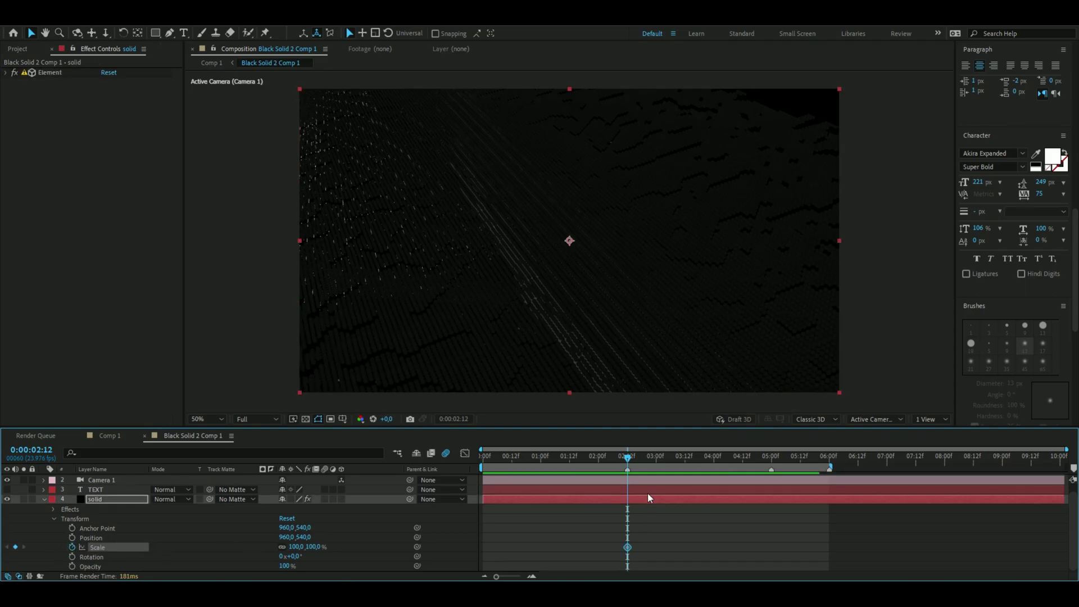
pyautogui.moveTo(628, 457); pyautogui.dragTo(830, 457)
pyautogui.click(296, 547)
pyautogui.write('90')
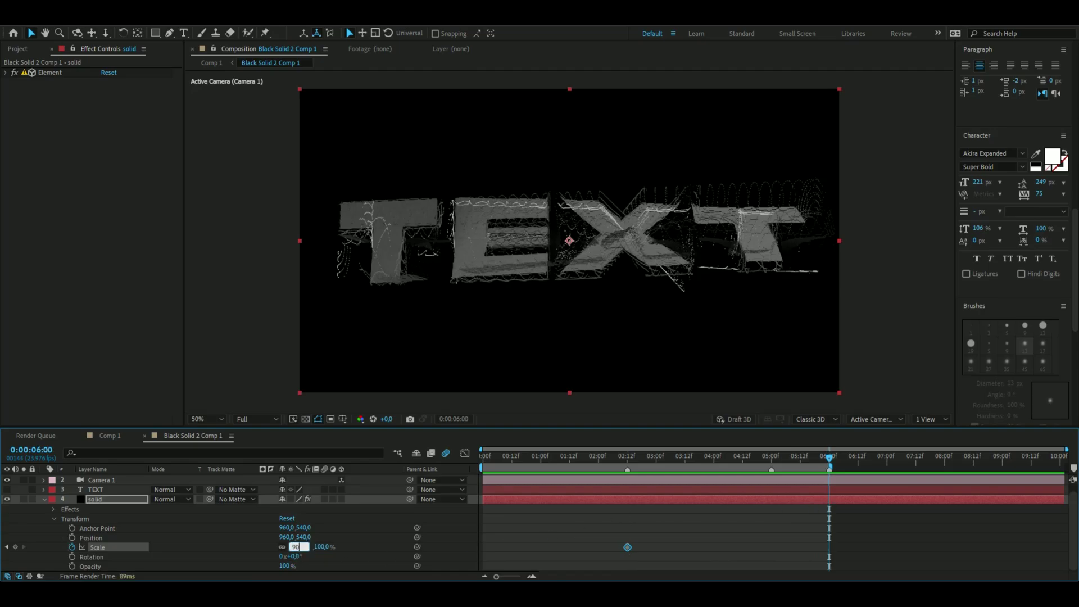
pyautogui.press('Return')
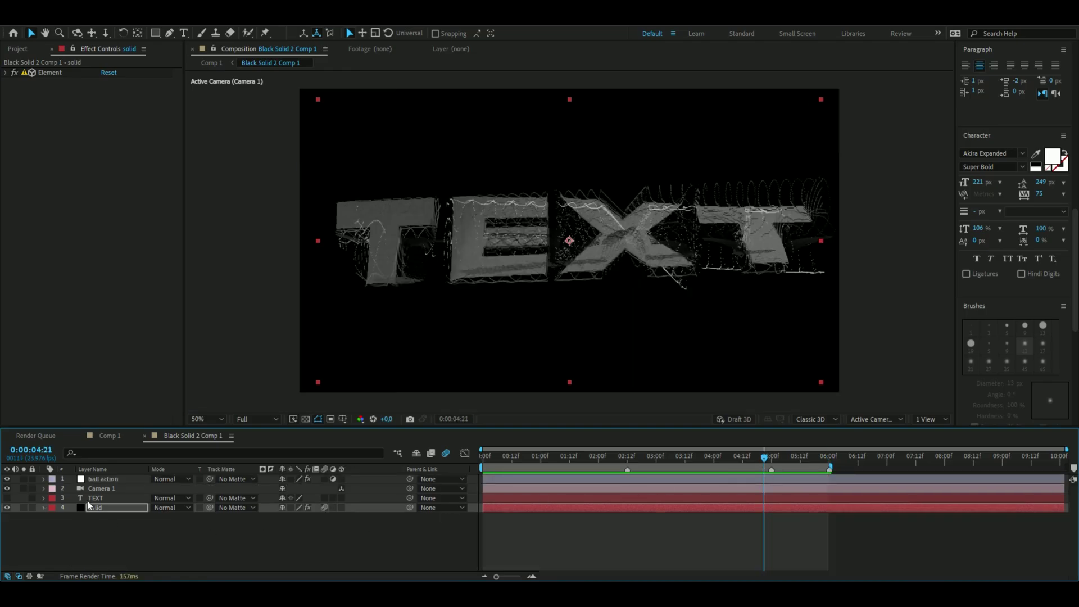
pyautogui.click(100, 480)
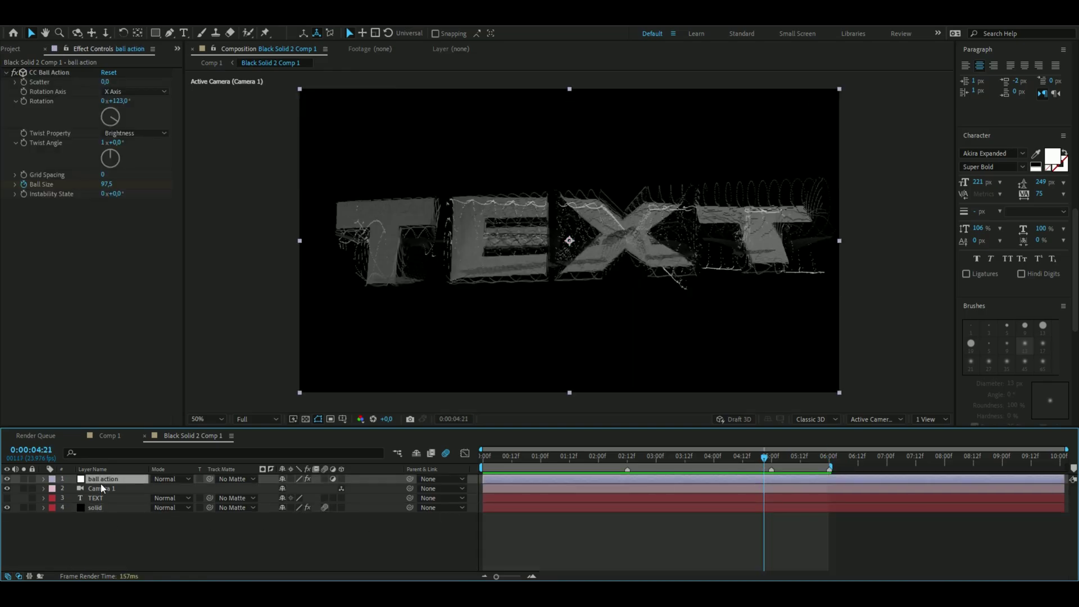
# Apply Easy Ease to both Camera 1 Position keyframes.
pyautogui.click(100, 488)
pyautogui.click(44, 488)
pyautogui.click(54, 499)
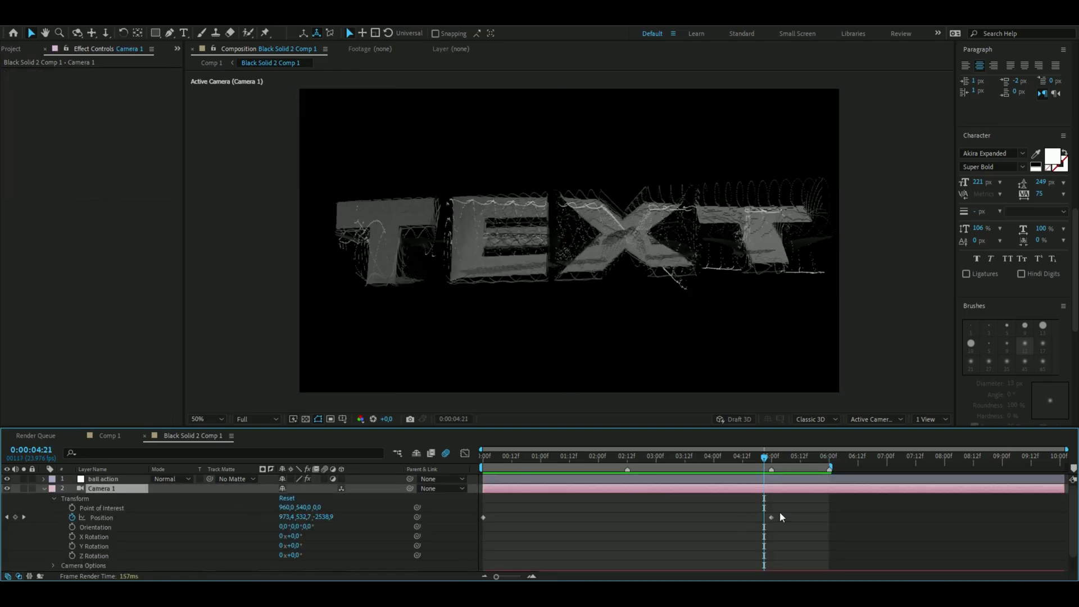
pyautogui.moveTo(797, 516); pyautogui.dragTo(481, 519)
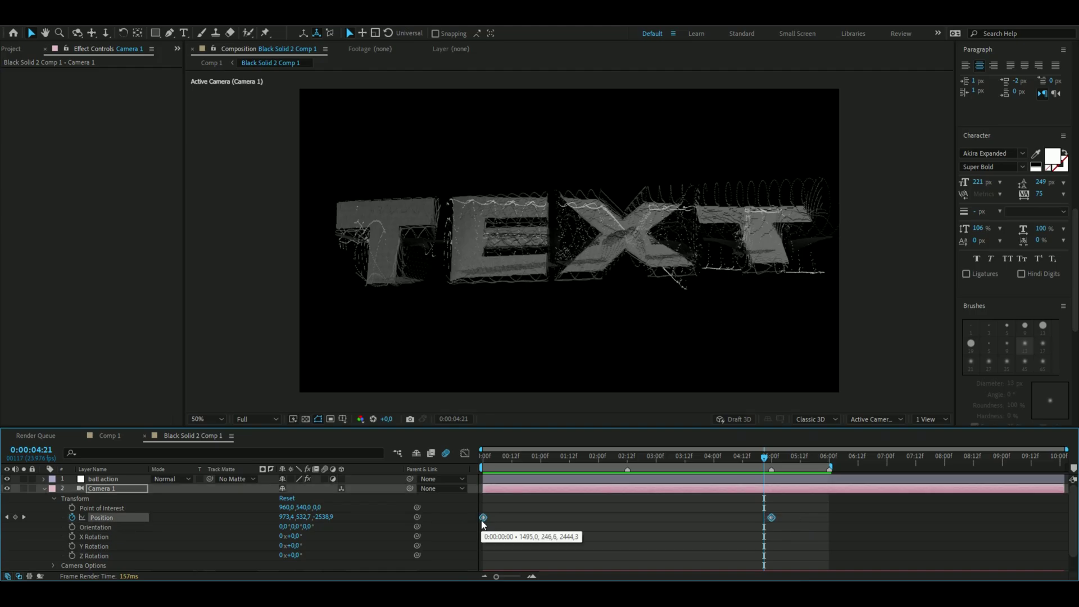
pyautogui.press('F9')
# In the speed graph, raise both keyframes' speed (first to about 1015 px/sec) and shorten their influence.
pyautogui.click(465, 454)
pyautogui.moveTo(764, 456); pyautogui.dragTo(553, 521)
pyautogui.moveTo(483, 547); pyautogui.dragTo(485, 493)
pyautogui.moveTo(771, 548); pyautogui.dragTo(772, 482)
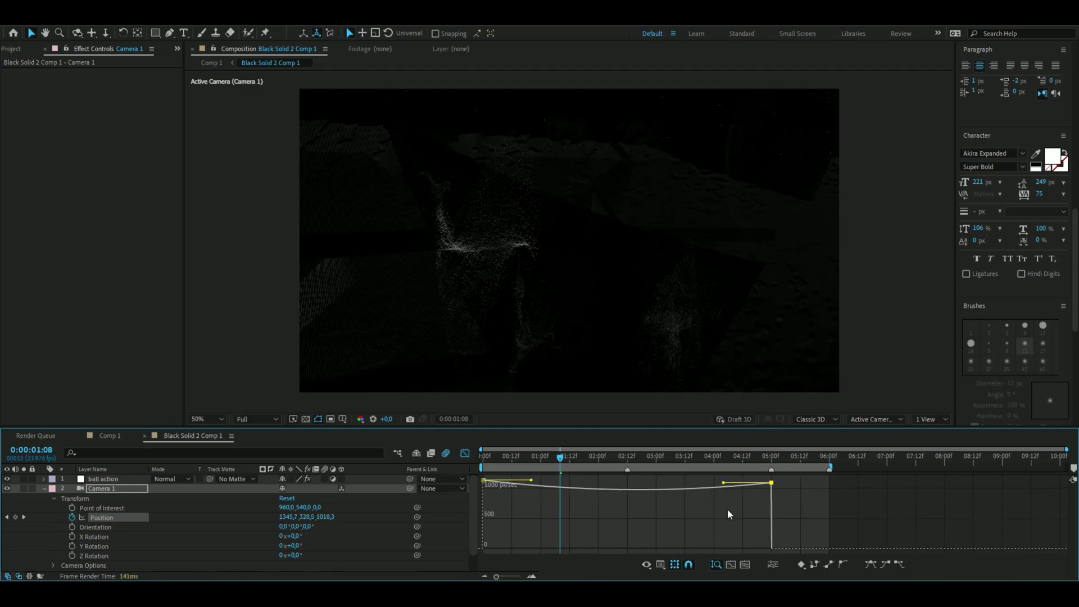
pyautogui.moveTo(563, 465); pyautogui.dragTo(550, 464)
pyautogui.moveTo(531, 481); pyautogui.dragTo(527, 480)
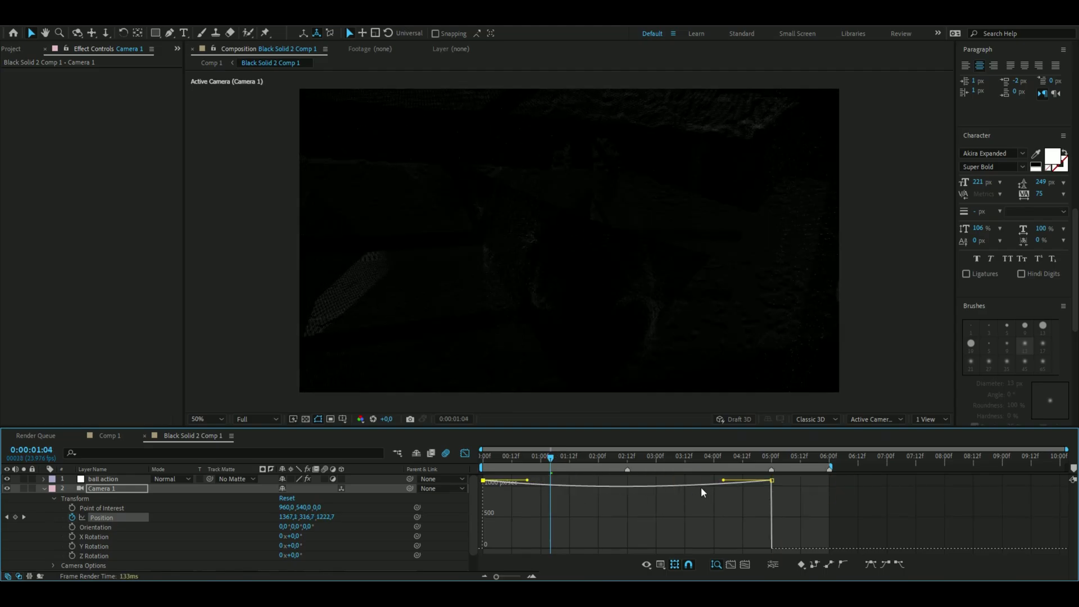
pyautogui.moveTo(724, 482); pyautogui.dragTo(729, 481)
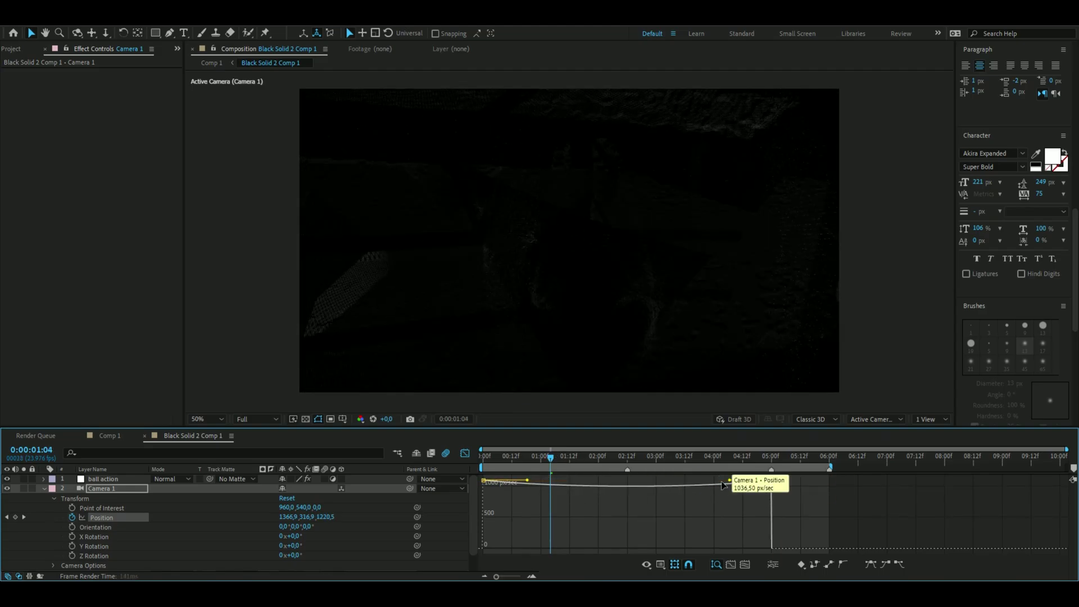
pyautogui.moveTo(551, 458); pyautogui.dragTo(464, 473)
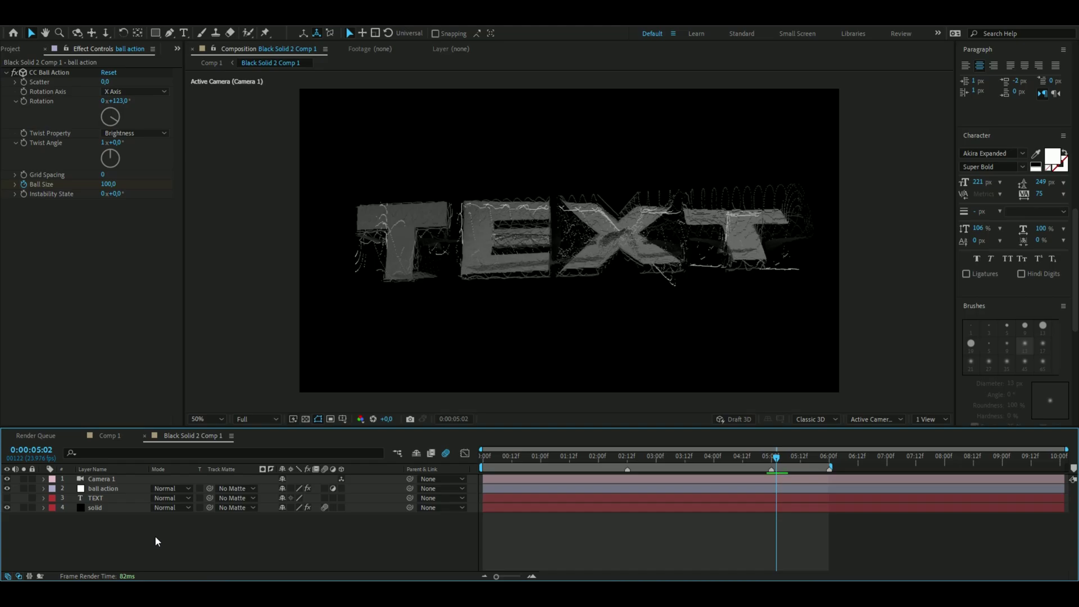
# Add an adjustment layer with Colorama set to the Fire And Smoke preset palette.
pyautogui.hotkey('ctrl', 'alt', 'y')
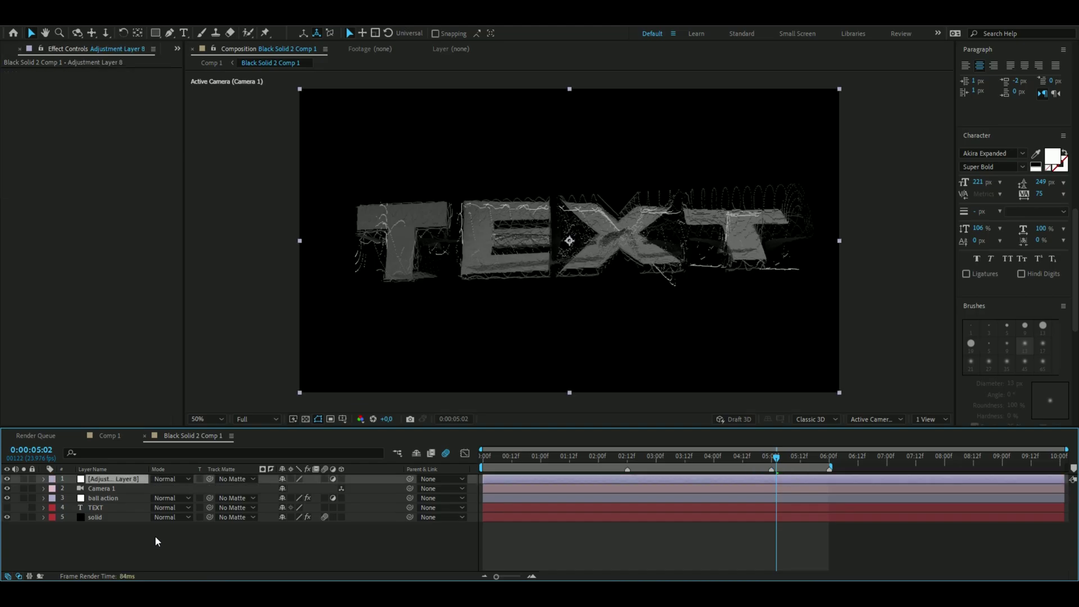
pyautogui.hotkey('ctrl', 'space')
pyautogui.write('co')
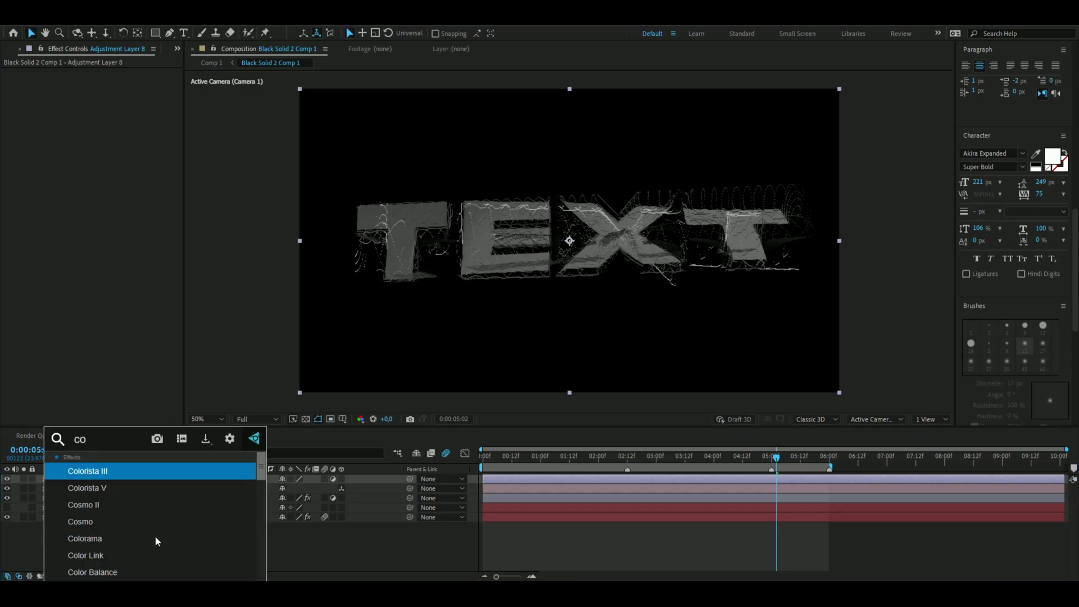
pyautogui.click(154, 537)
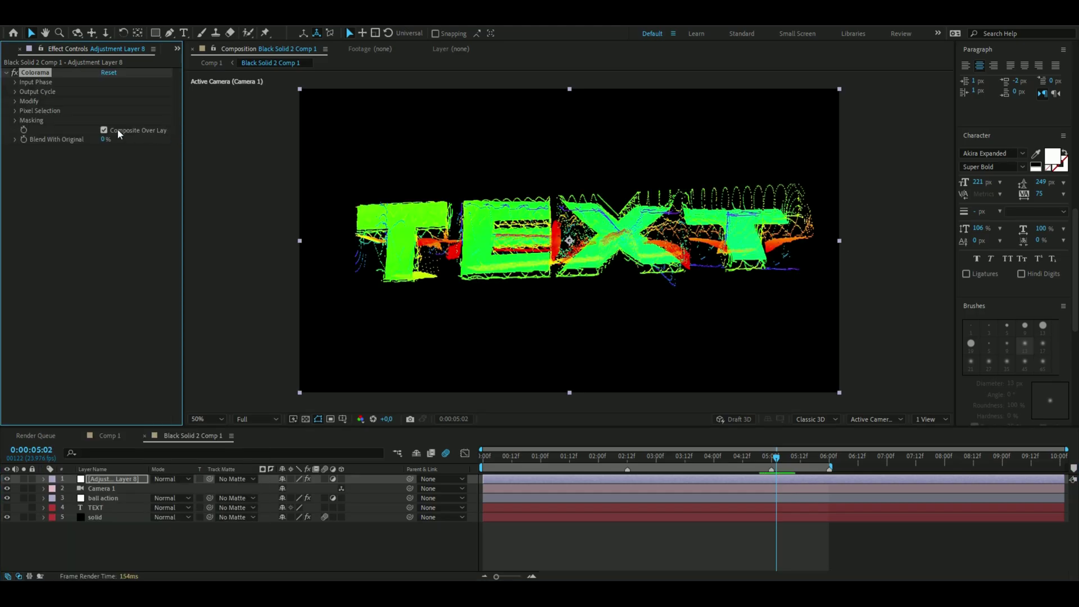
pyautogui.click(14, 91)
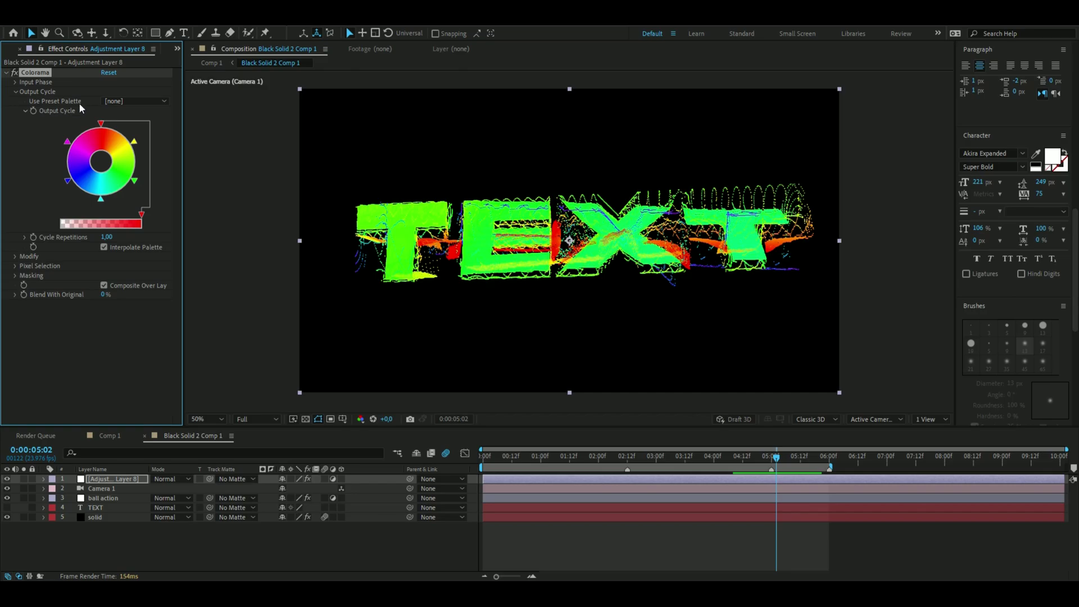
pyautogui.click(108, 101)
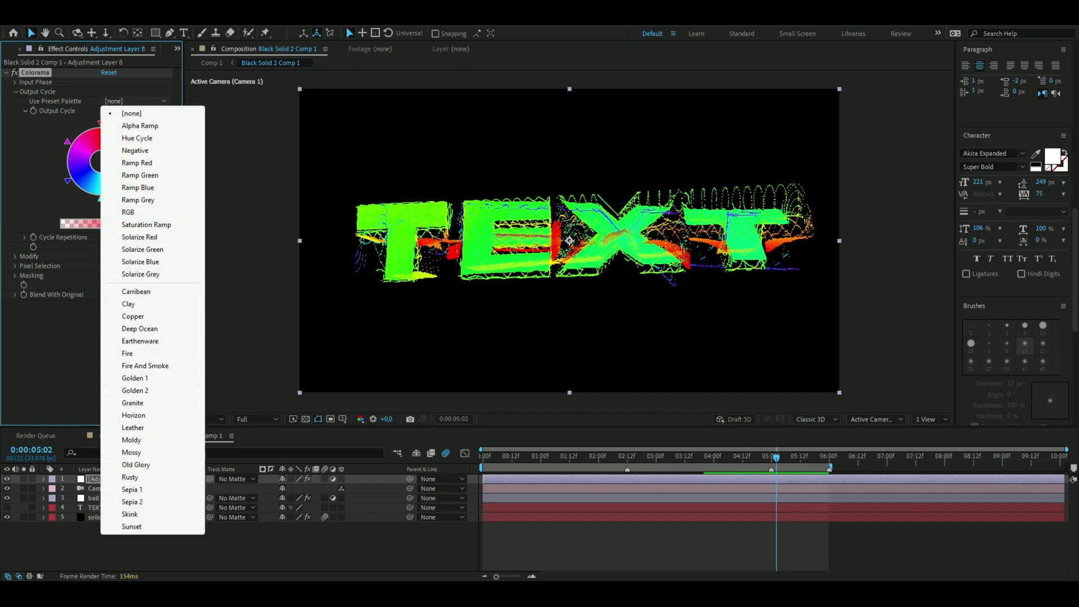
pyautogui.click(133, 367)
# Rename the adjustment layer 'color' and select all the layers.
pyautogui.click(753, 458)
pyautogui.moveTo(751, 461)
pyautogui.mouseDown()
pyautogui.moveTo(610, 461)
pyautogui.moveTo(753, 461)
pyautogui.mouseUp()
pyautogui.press('Return')
pyautogui.write('c')
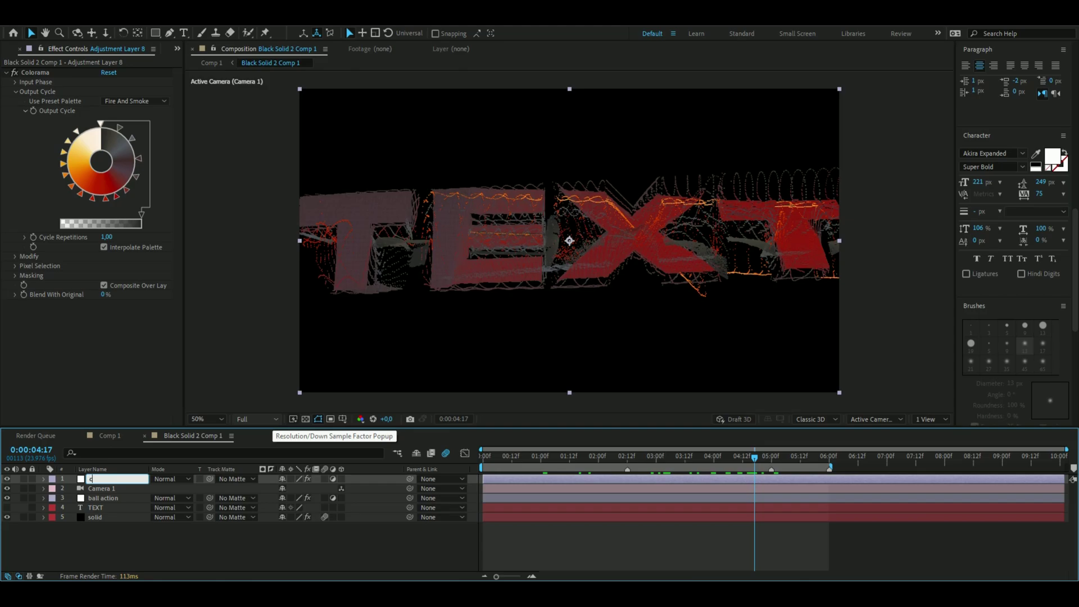
pyautogui.write('olor')
pyautogui.press('Return')
pyautogui.click(137, 545)
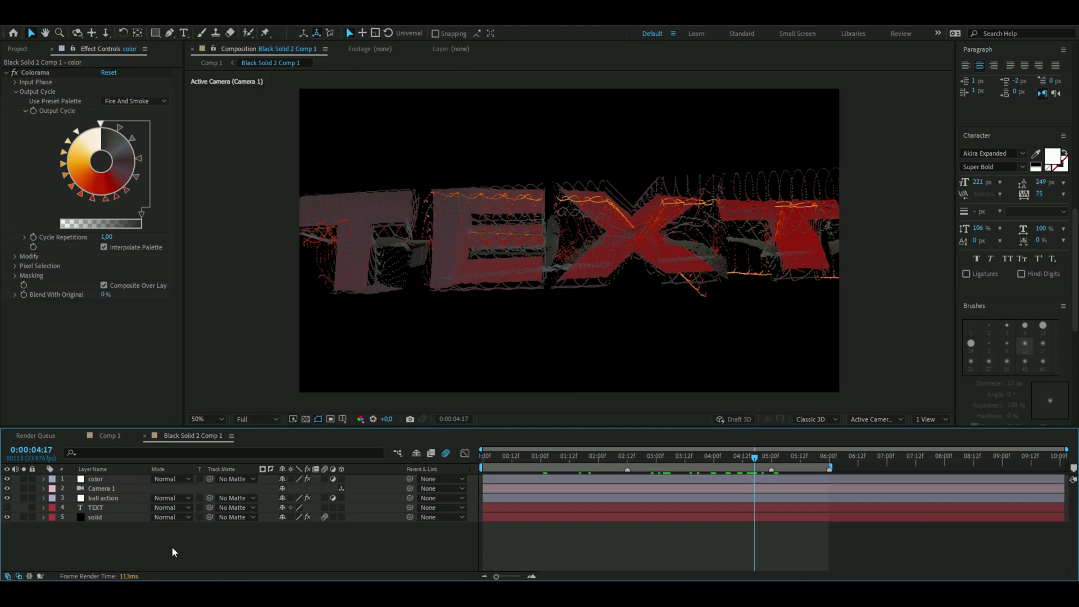
pyautogui.click(103, 479)
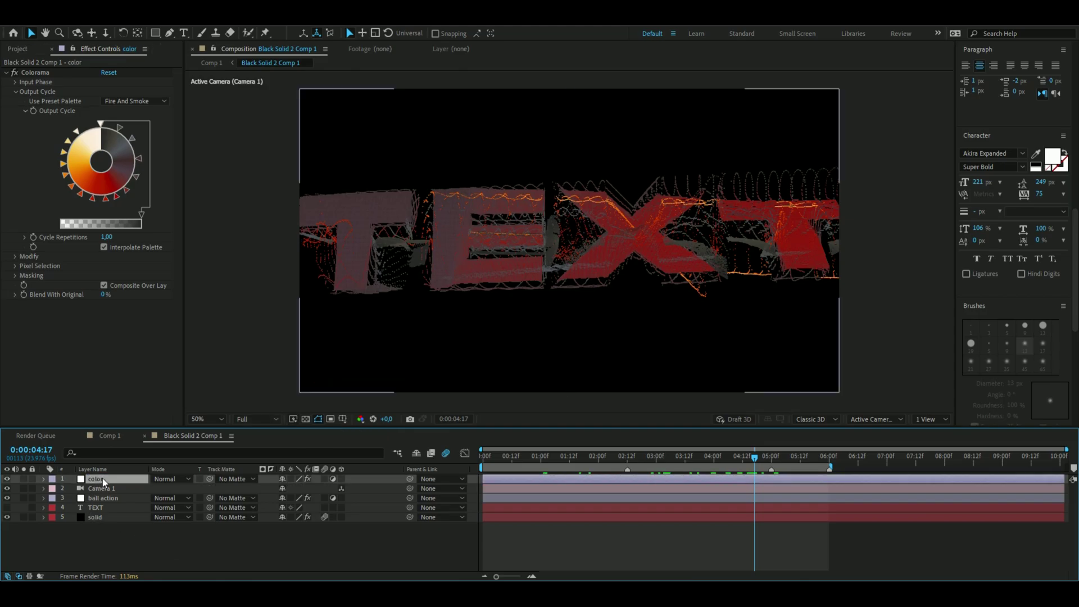
pyautogui.keyDown('shift'); pyautogui.click(108, 518); pyautogui.keyUp('shift')
# Pre-compose the selected layers into a comp named 'Text'.
pyautogui.rightClick(562, 508)
pyautogui.click(613, 434)
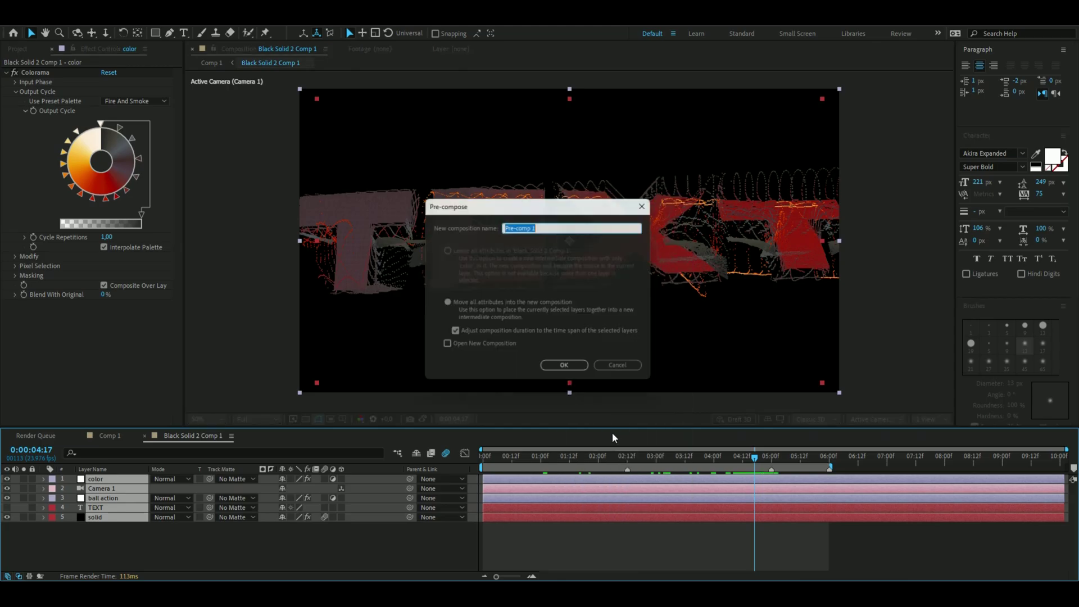
pyautogui.write('Text')
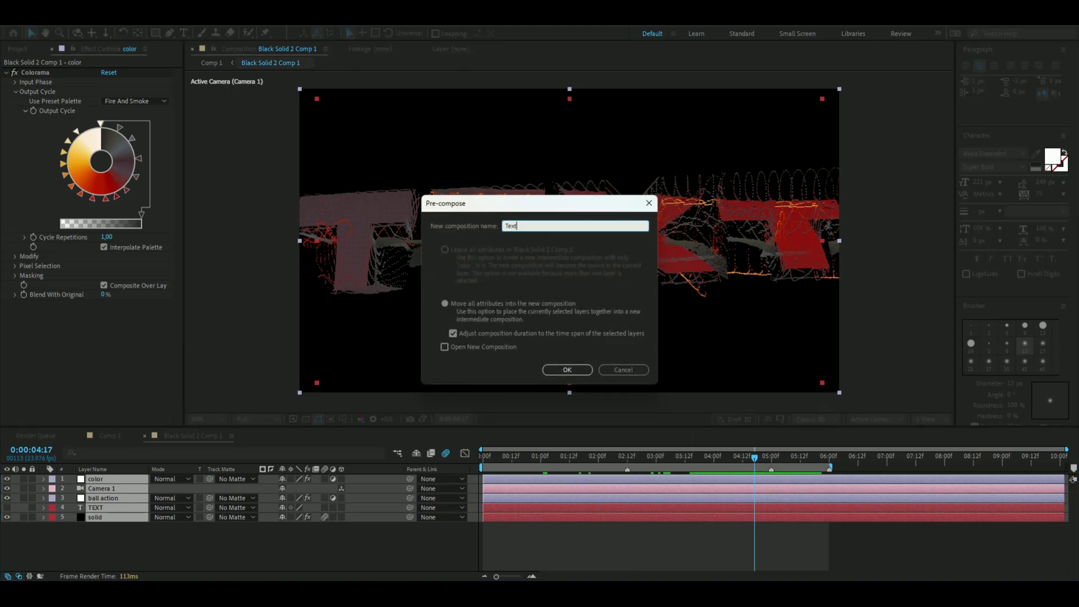
pyautogui.press('Return')
# Add an adjustment layer above the Text pre-comp with a Deep Glow effect.
pyautogui.rightClick(217, 538)
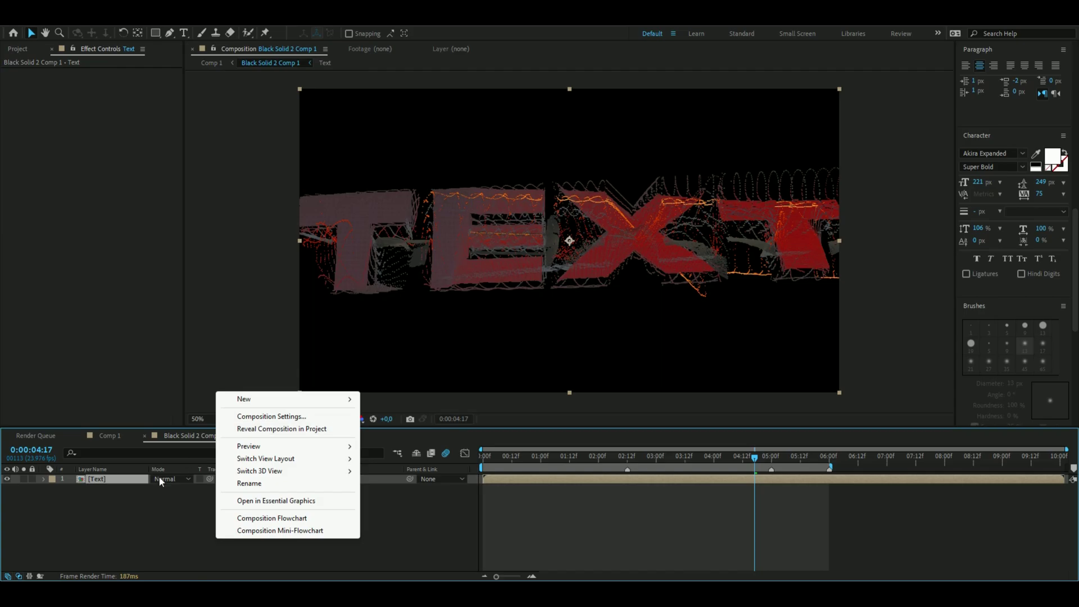
pyautogui.click(163, 506)
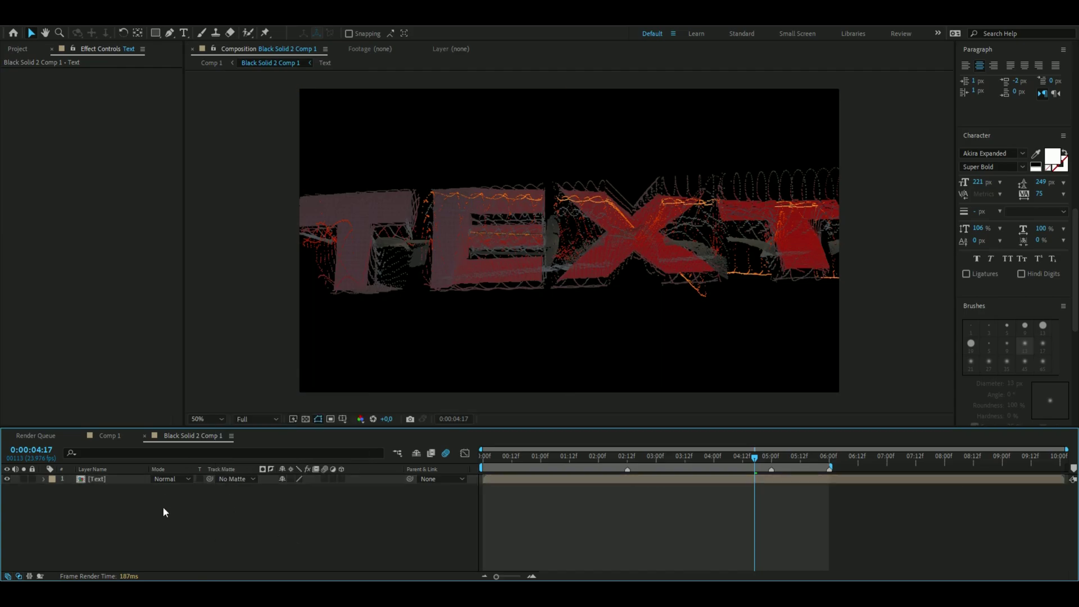
pyautogui.hotkey('ctrl', 'space')
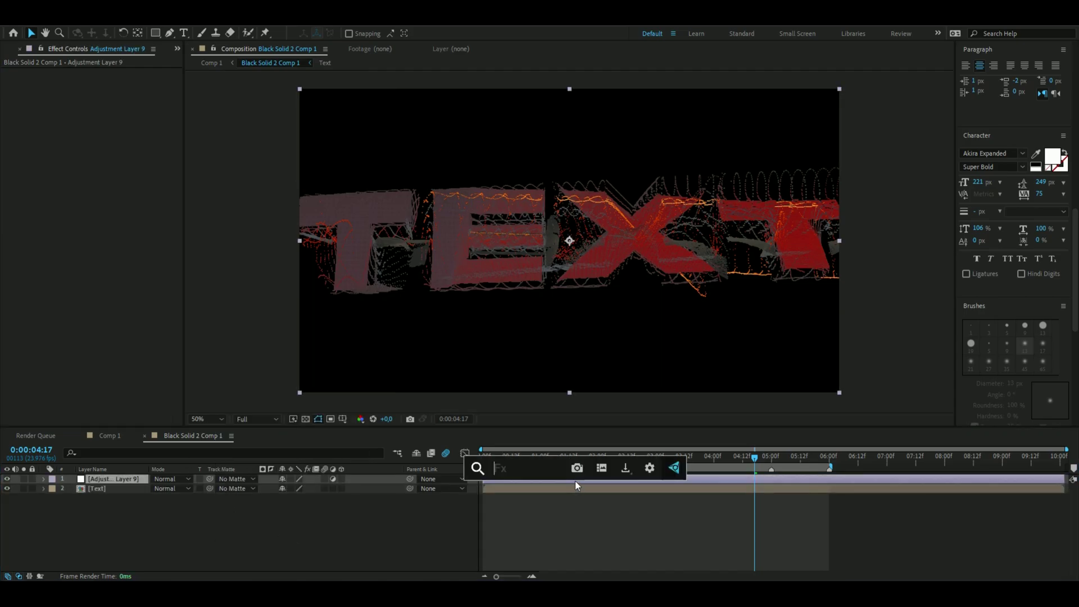
pyautogui.write('de')
pyautogui.press('Return')
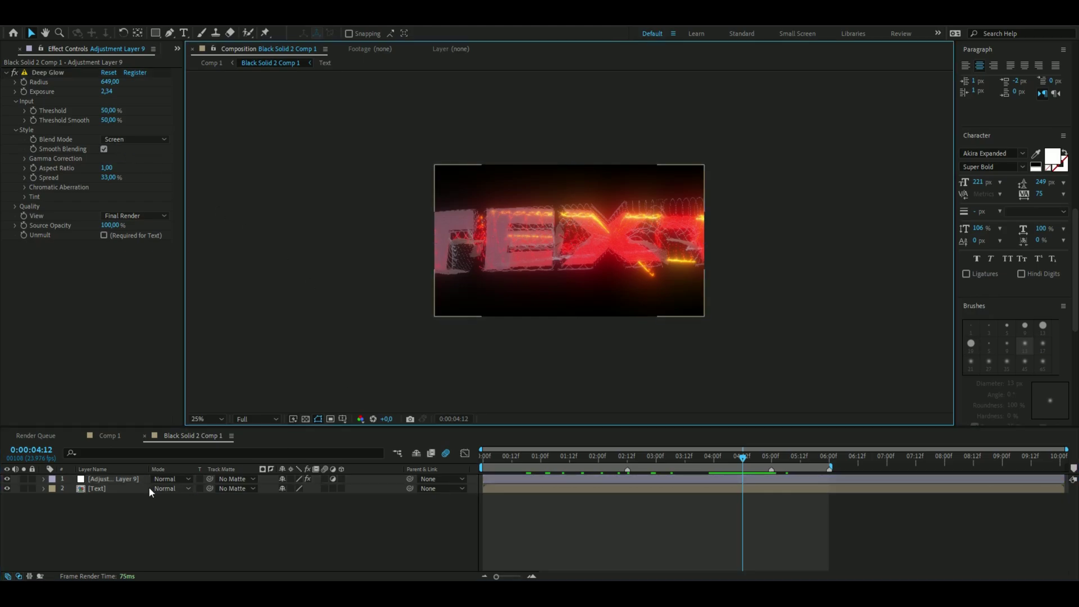
pyautogui.click(87, 489)
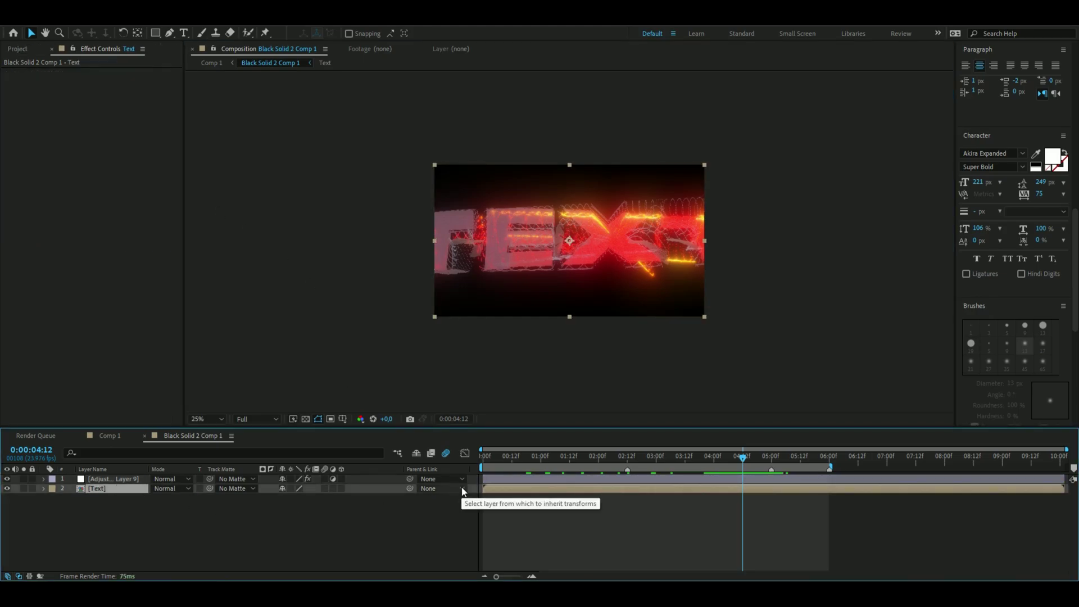
# Apply RSMB Pro to [Text] with Main_BG Blur Amt 0.3 and Sensitivity 50.
pyautogui.hotkey('ctrl', 'space')
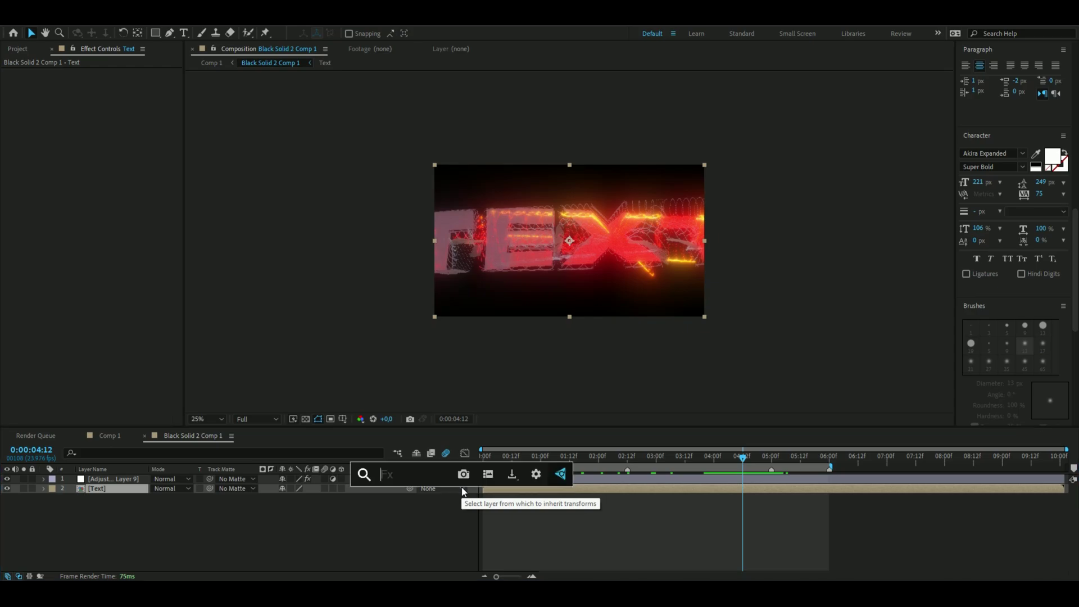
pyautogui.write('rsmb')
pyautogui.click(462, 488)
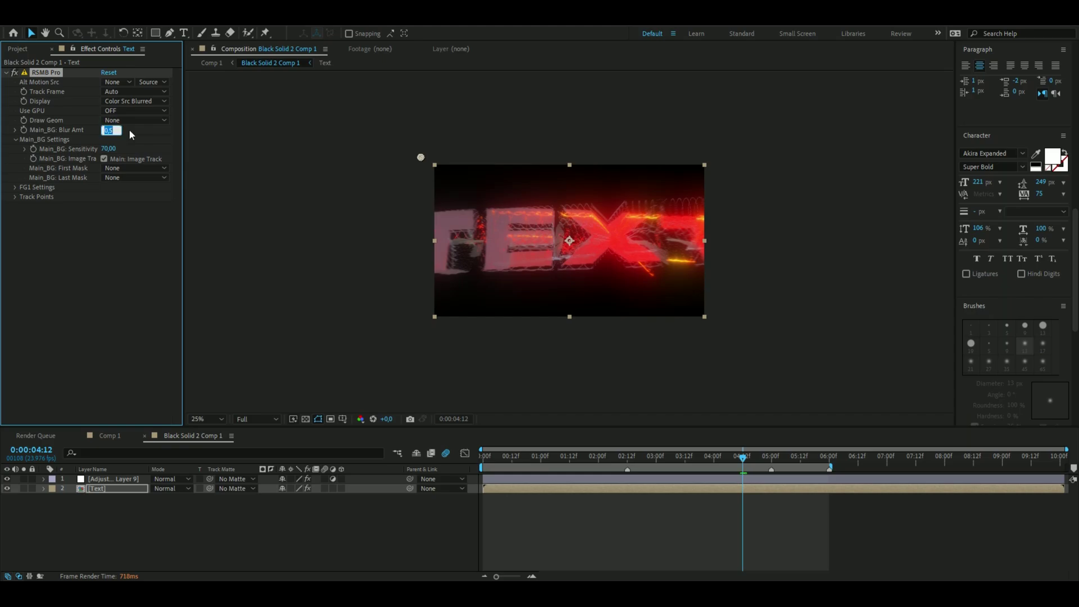
pyautogui.write('0,3')
pyautogui.press('Return')
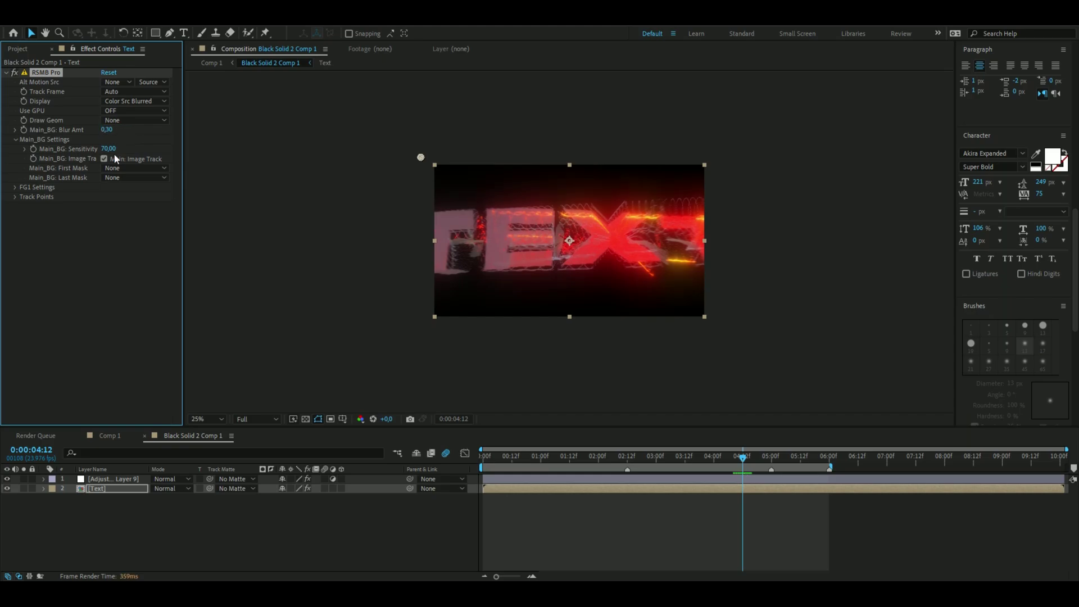
pyautogui.click(108, 149)
pyautogui.write('50')
pyautogui.press('Return')
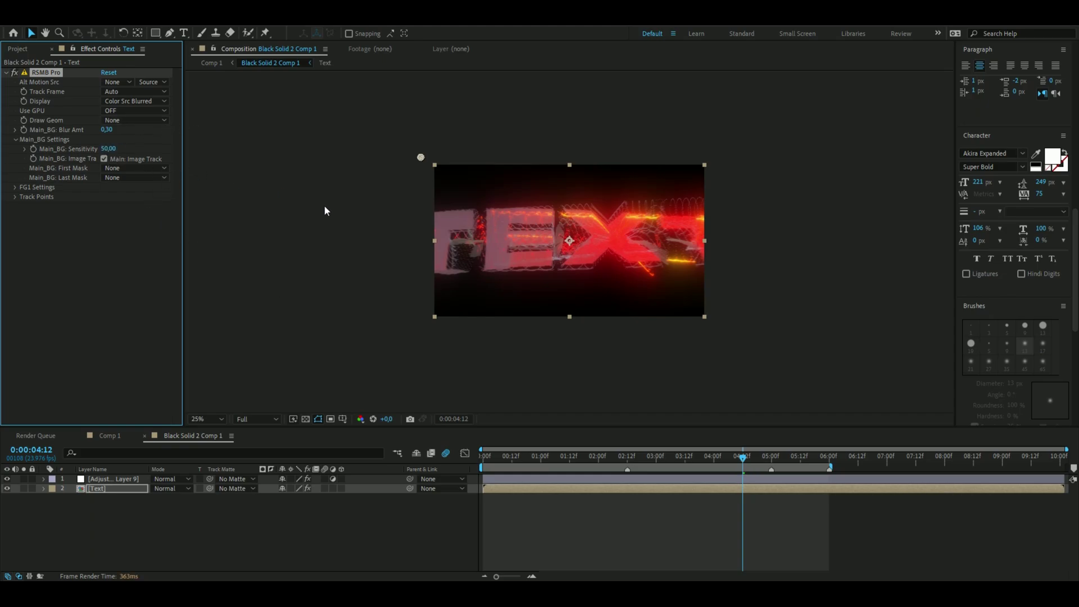